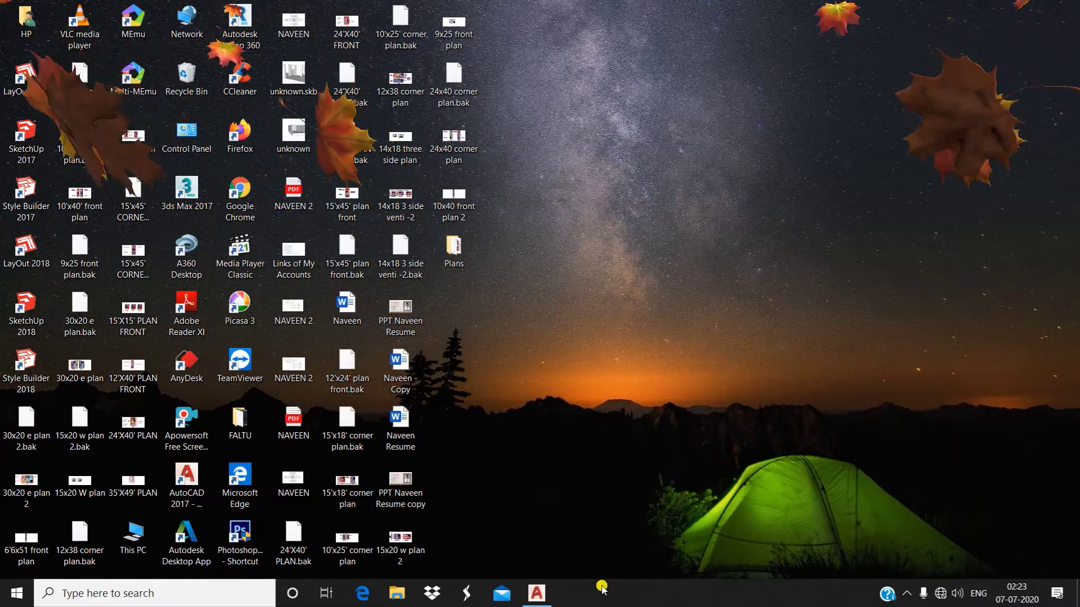
# Step: Restore the AutoCAD window showing the 24x40 corner plan.dwg hospital ground floor plan
pyautogui.click(543, 599)
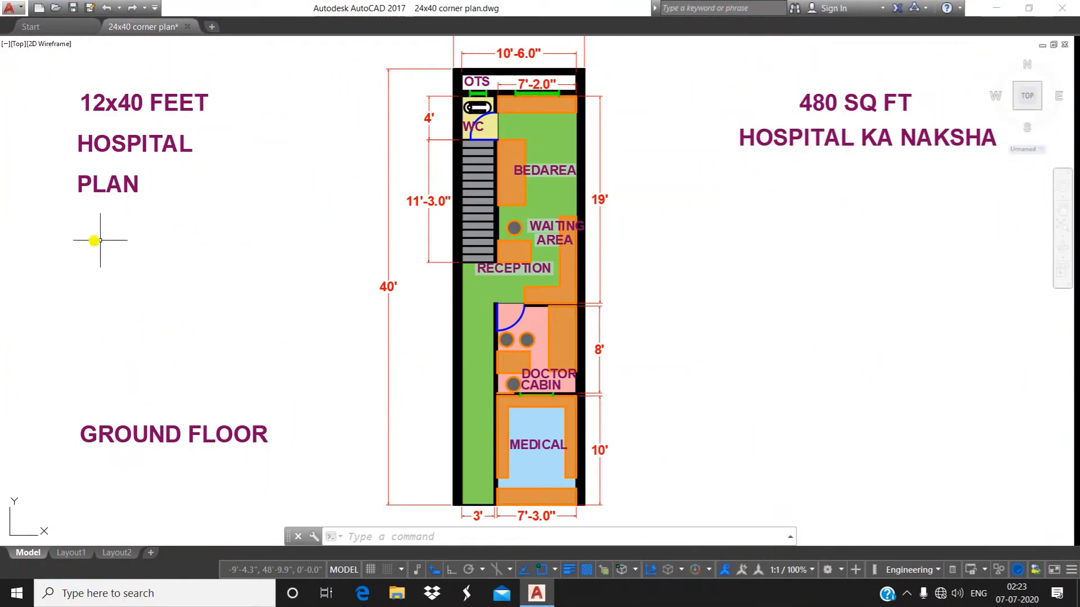
pyautogui.moveTo(683, 292); pyautogui.dragTo(672, 292, button='middle')
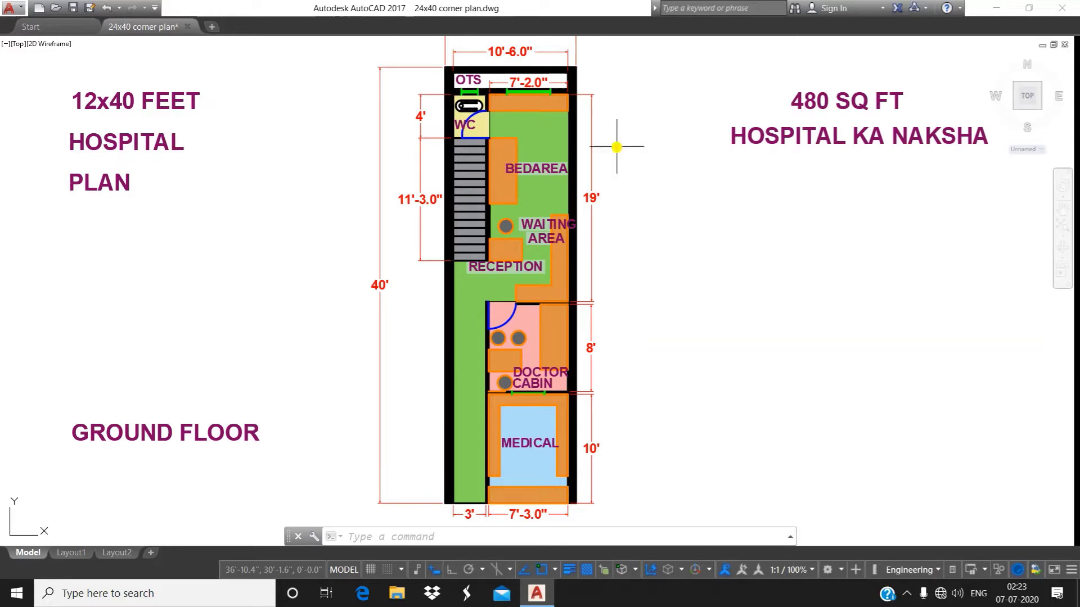
pyautogui.moveTo(621, 501); pyautogui.dragTo(614, 393, button='middle')
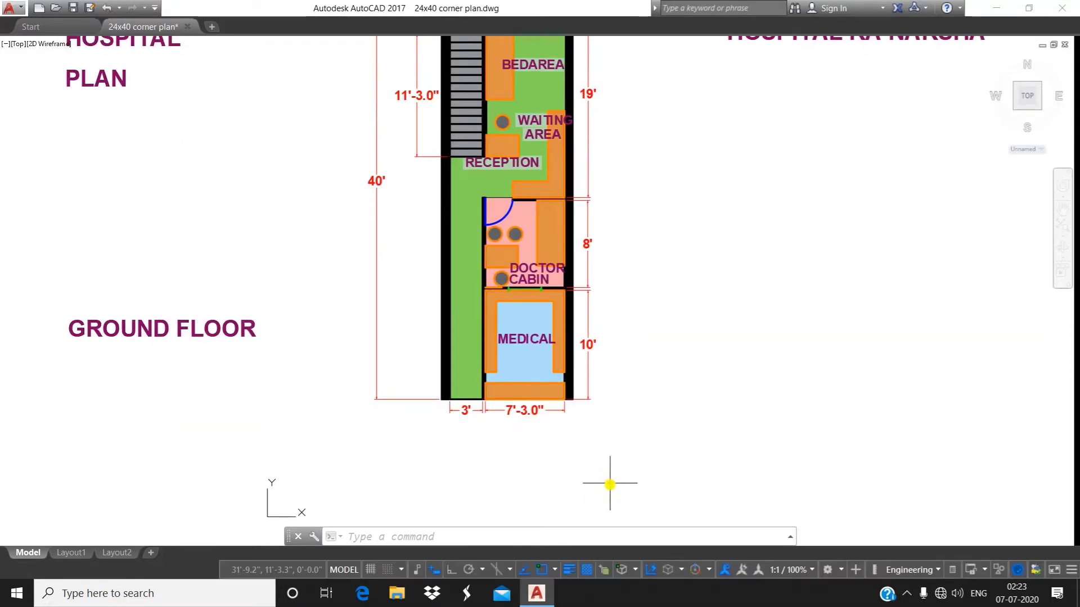
pyautogui.moveTo(688, 223); pyautogui.dragTo(686, 313, button='middle')
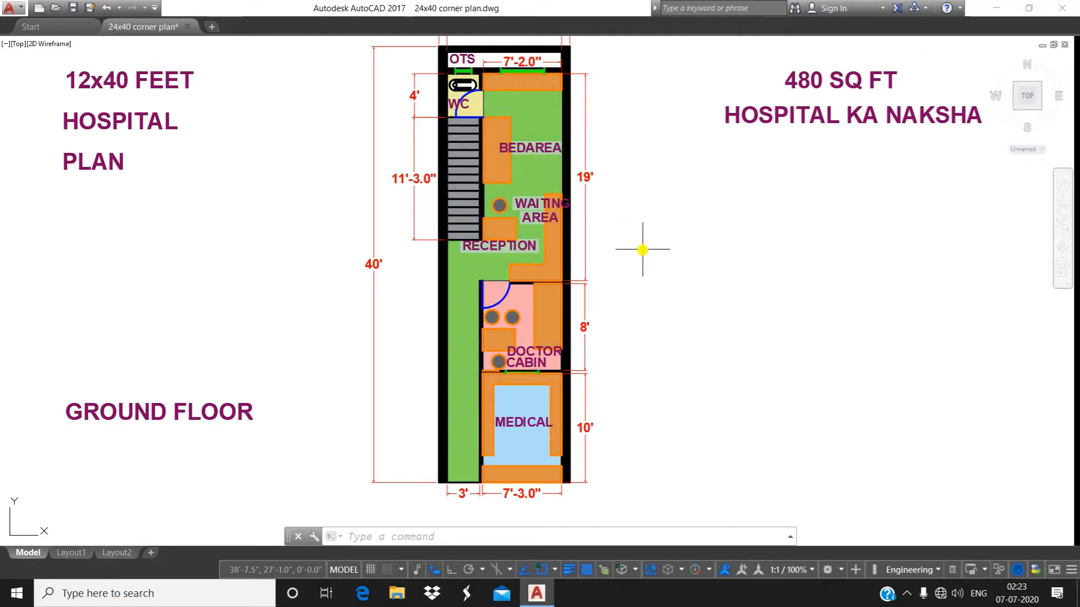
pyautogui.moveTo(643, 251)
pyautogui.mouseDown(button='middle')
pyautogui.moveTo(649, 267)
pyautogui.moveTo(648, 253)
pyautogui.mouseUp(button='middle')
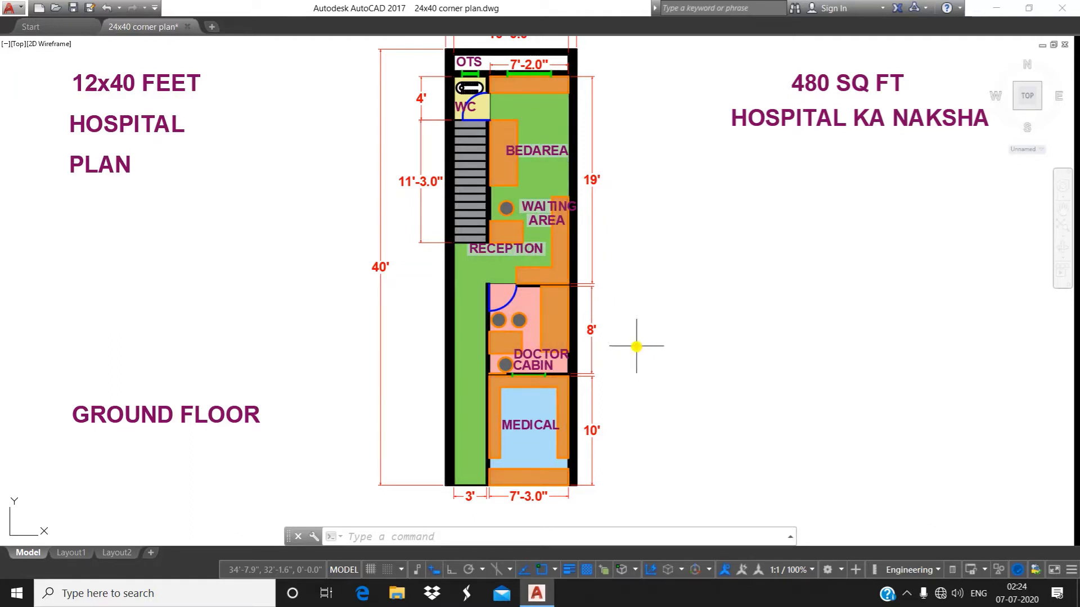
# Step: Zoom and pan in close on the 8' Doctor Cabin and 10' Medical room at the plan's bottom
pyautogui.moveTo(621, 429); pyautogui.dragTo(619, 398, button='middle')
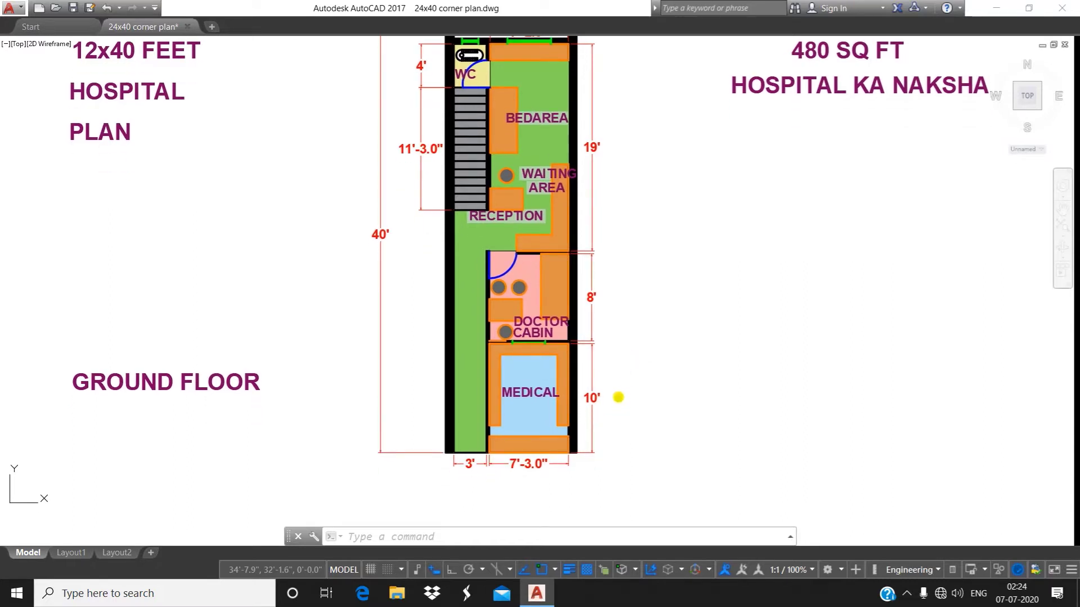
pyautogui.scroll(4, 515, 471)
pyautogui.moveTo(535, 366); pyautogui.dragTo(545, 373, button='middle')
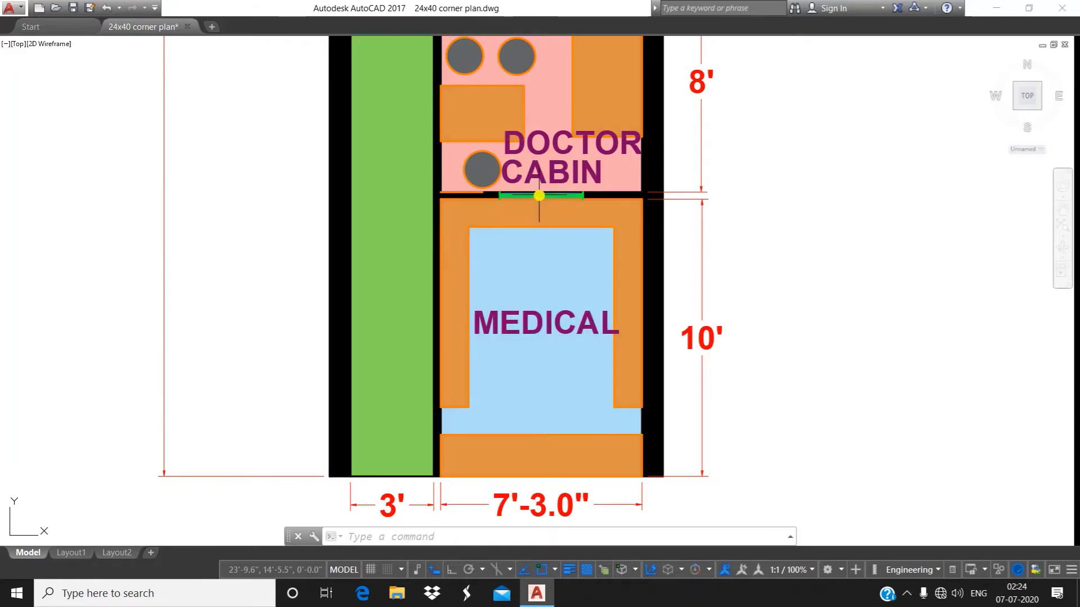
pyautogui.moveTo(548, 173); pyautogui.dragTo(553, 167, button='middle')
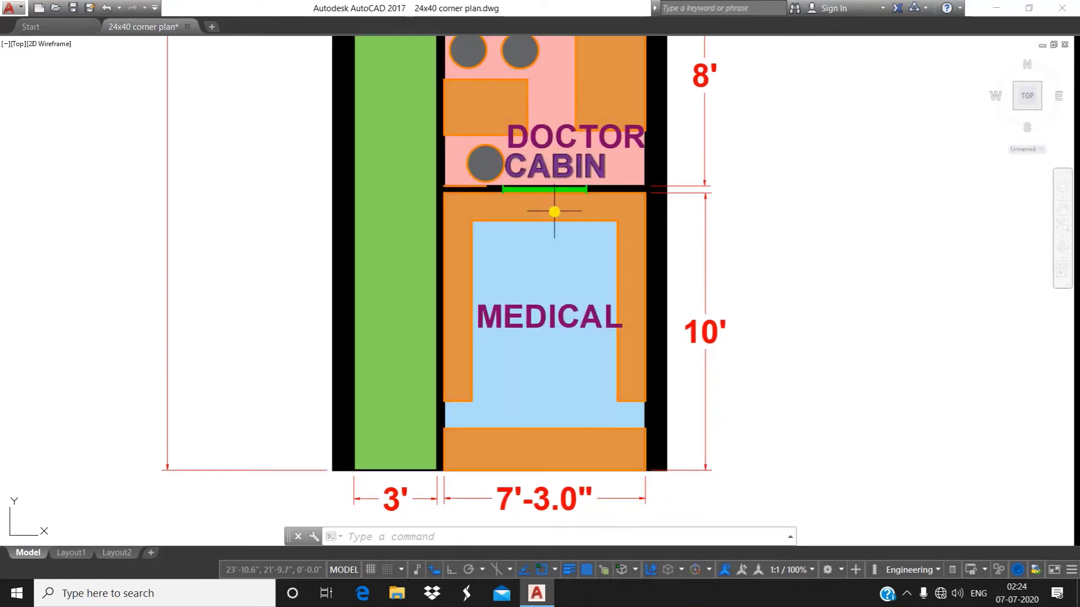
pyautogui.moveTo(549, 229); pyautogui.dragTo(551, 233, button='middle')
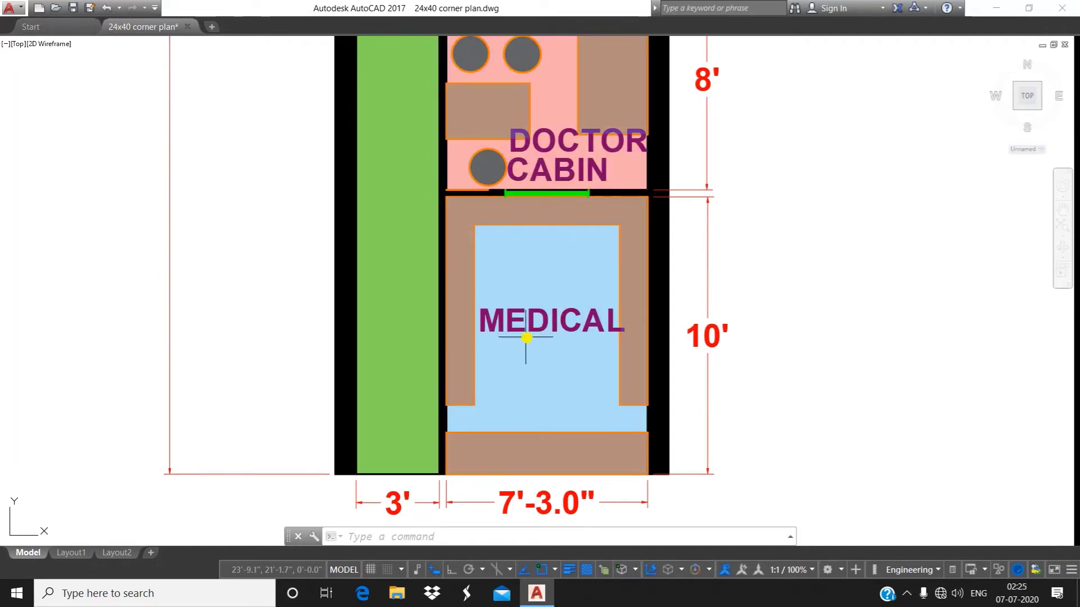
pyautogui.moveTo(526, 338)
pyautogui.mouseDown(button='middle')
pyautogui.moveTo(512, 319)
pyautogui.moveTo(569, 276)
pyautogui.mouseUp(button='middle')
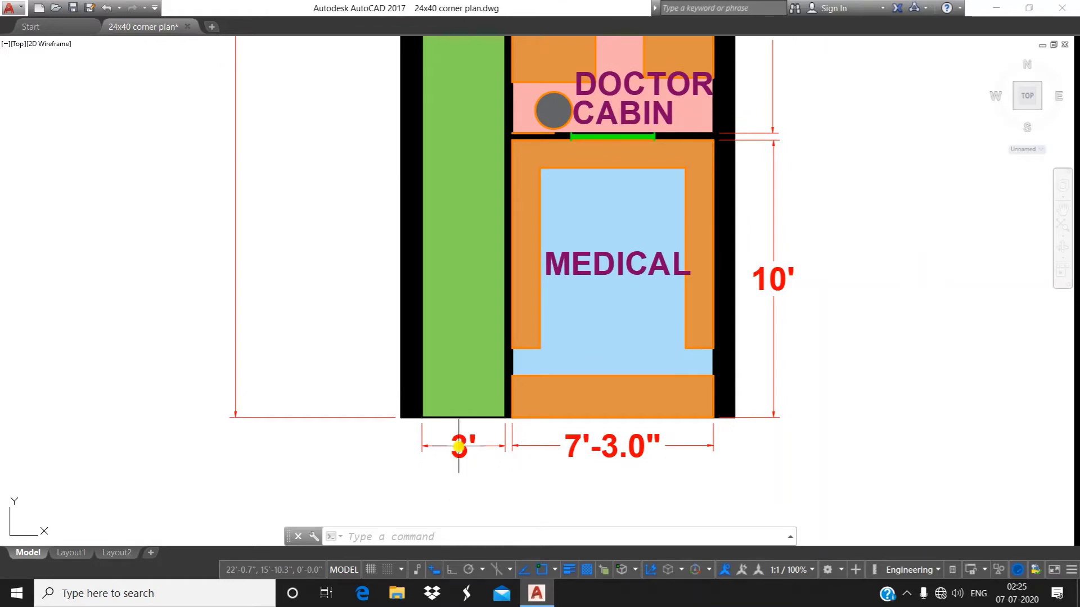
# Step: Pan up to the OTS, 4' WC, staircase, Bedarea, Waiting Area and Reception
pyautogui.scroll(-2, 480, 297)
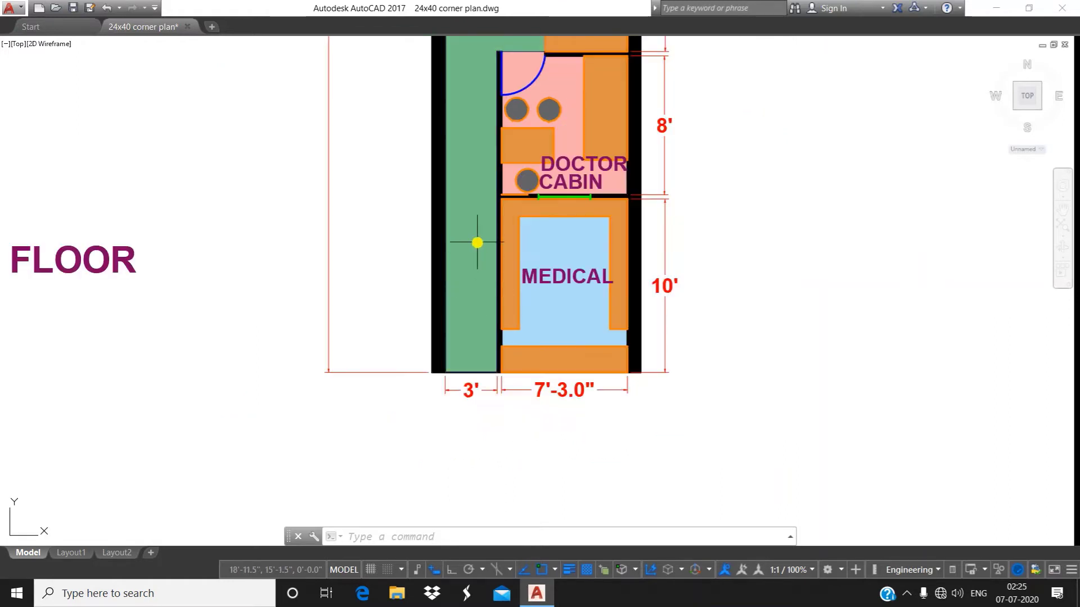
pyautogui.moveTo(477, 243); pyautogui.dragTo(482, 298, button='middle')
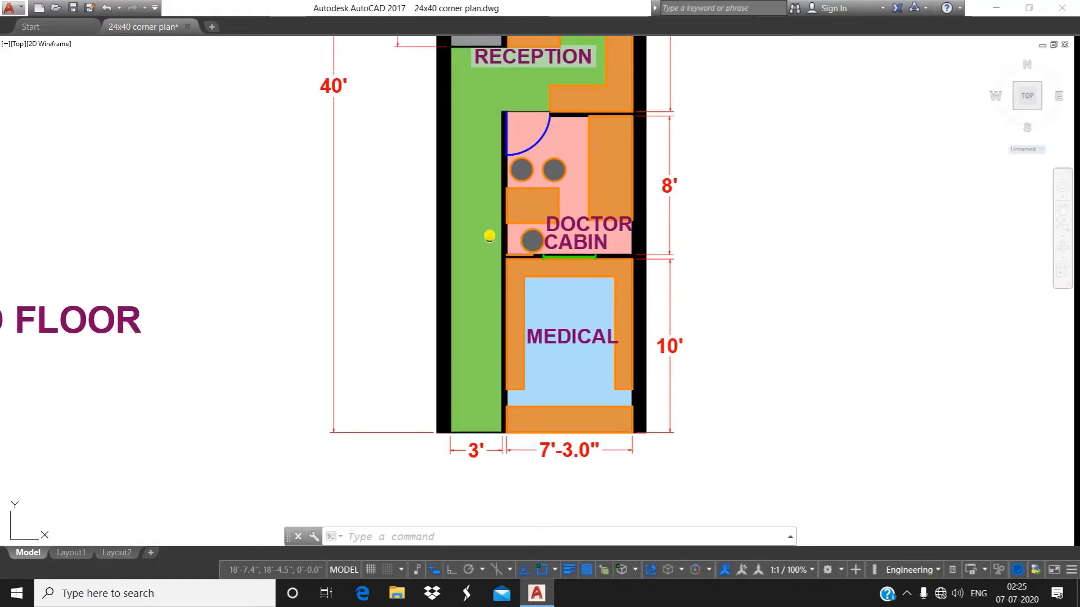
pyautogui.moveTo(489, 236); pyautogui.dragTo(491, 212, button='middle')
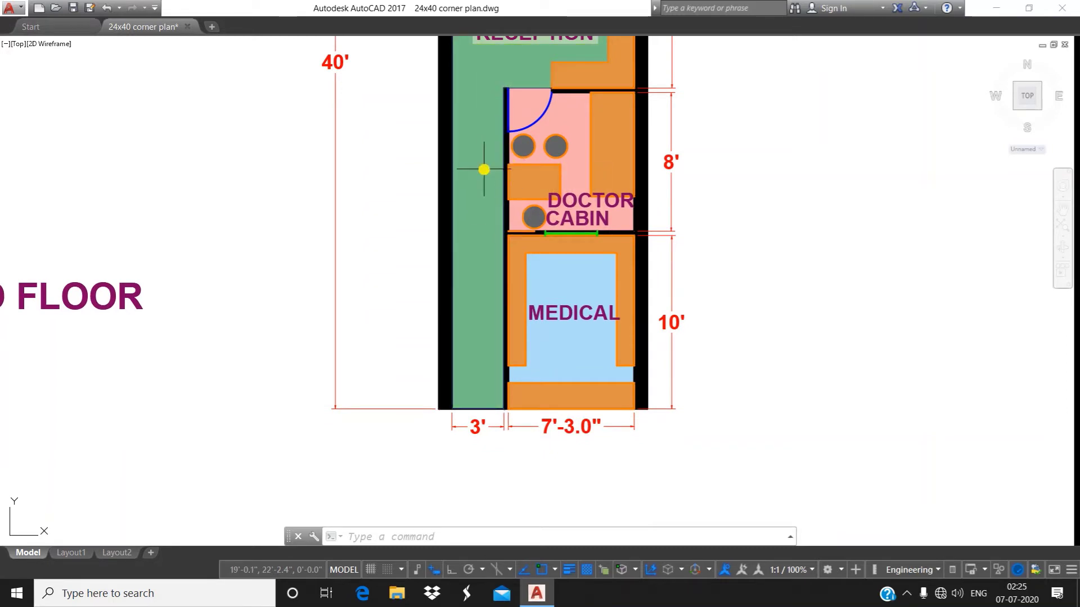
pyautogui.scroll(2, 506, 288)
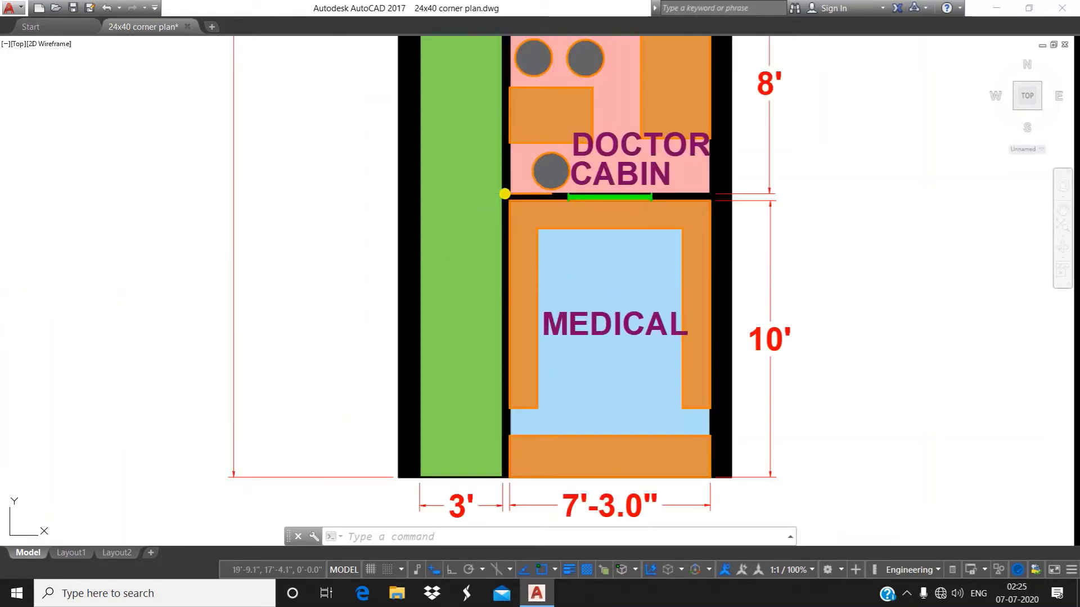
pyautogui.moveTo(505, 194); pyautogui.dragTo(512, 288, button='middle')
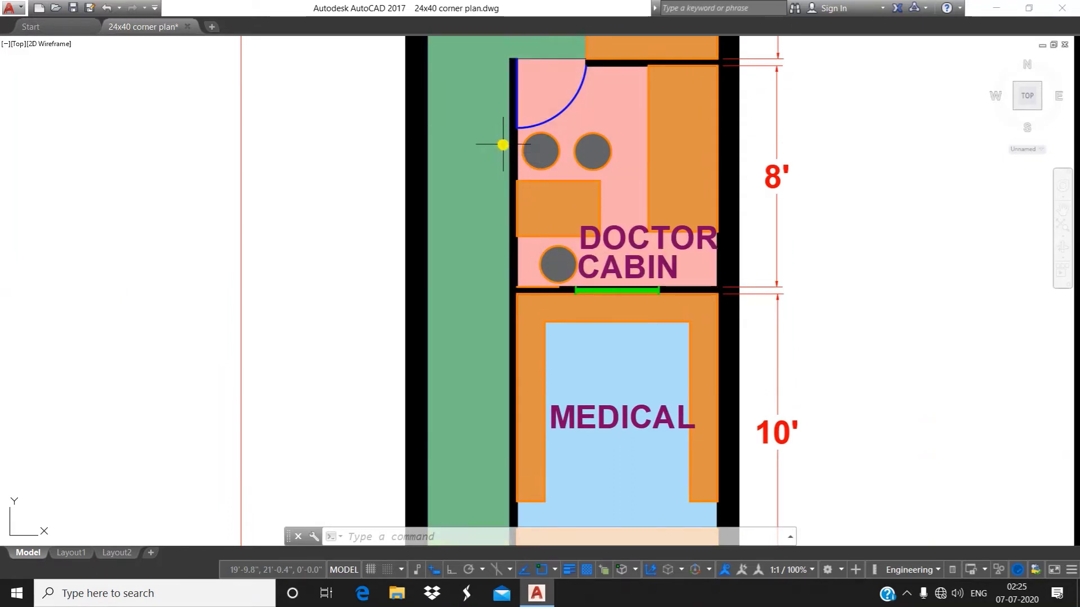
pyautogui.scroll(-2, 503, 145)
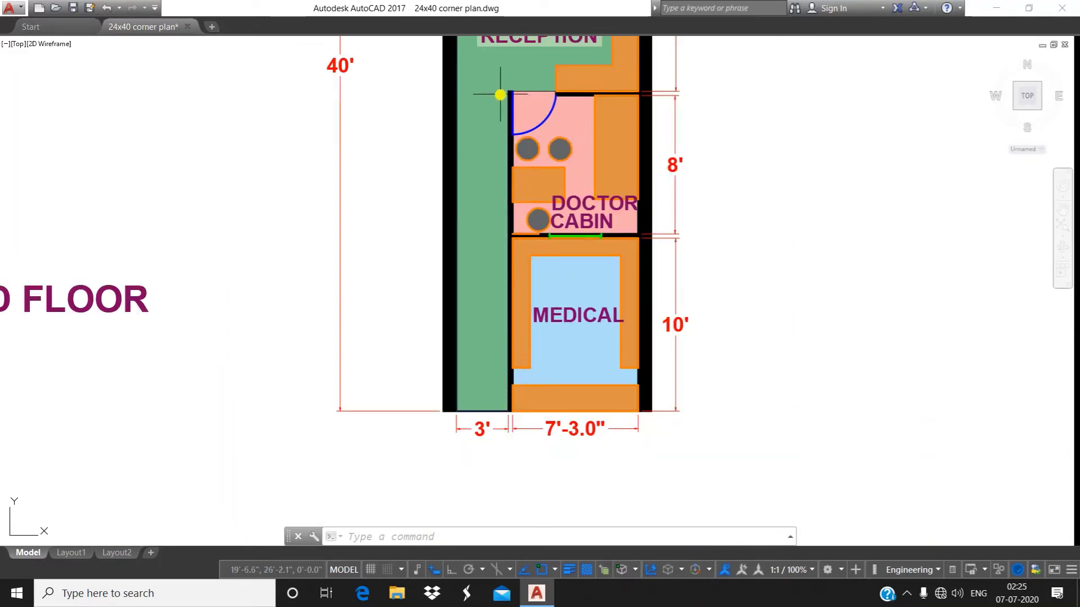
pyautogui.moveTo(500, 95)
pyautogui.mouseDown(button='middle')
pyautogui.moveTo(482, 275)
pyautogui.moveTo(489, 270)
pyautogui.mouseUp(button='middle')
pyautogui.scroll(-2, 481, 275)
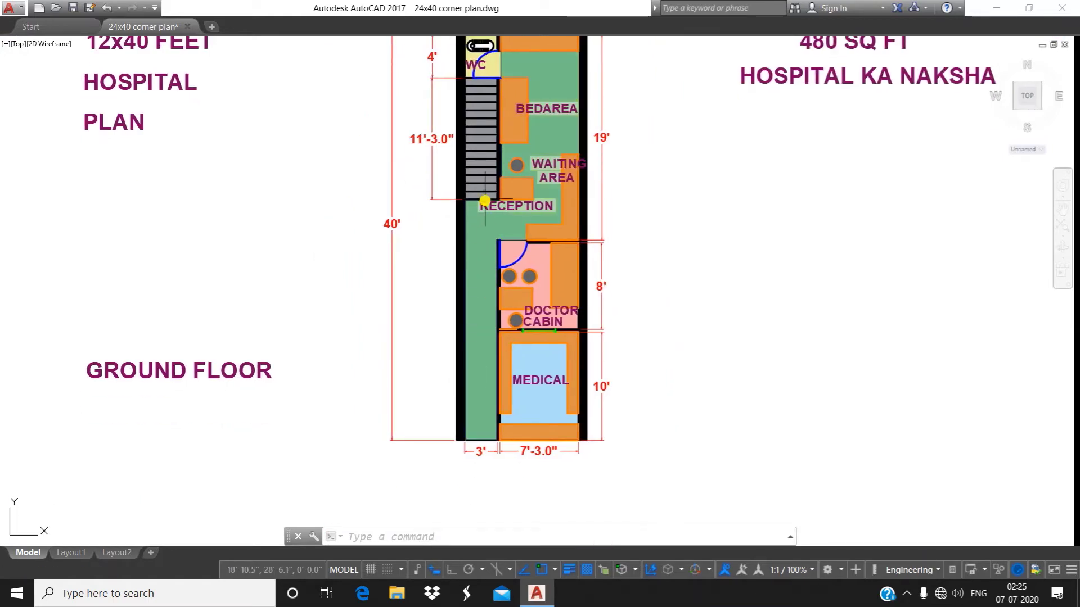
pyautogui.scroll(2, 484, 201)
pyautogui.moveTo(483, 147); pyautogui.dragTo(484, 298, button='middle')
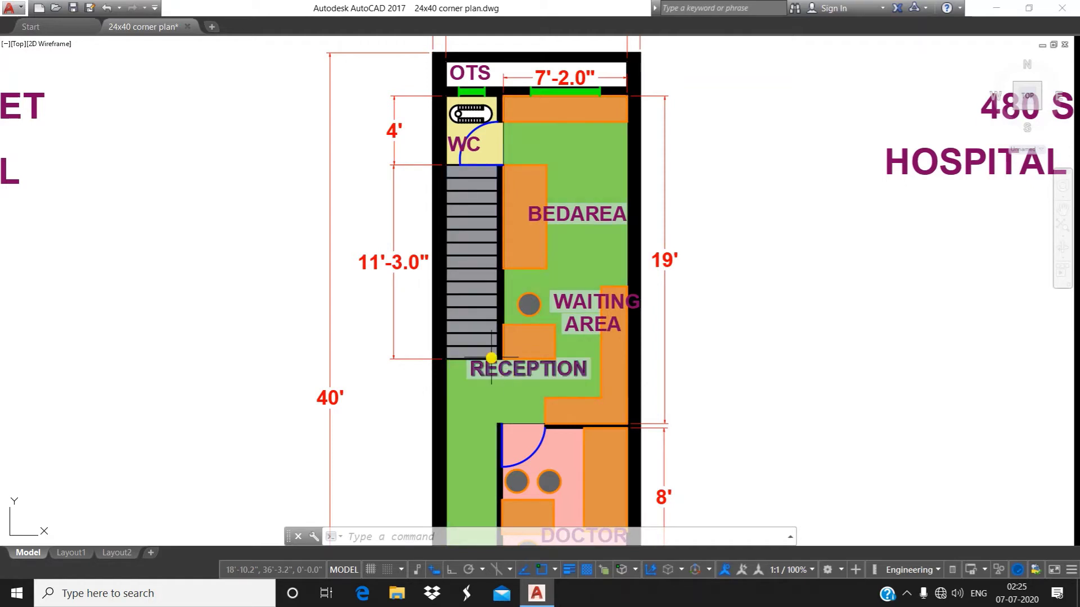
# Step: Zoom in on Reception and the Waiting Area above the Doctor Cabin's swinging door
pyautogui.moveTo(491, 381); pyautogui.dragTo(445, 339, button='middle')
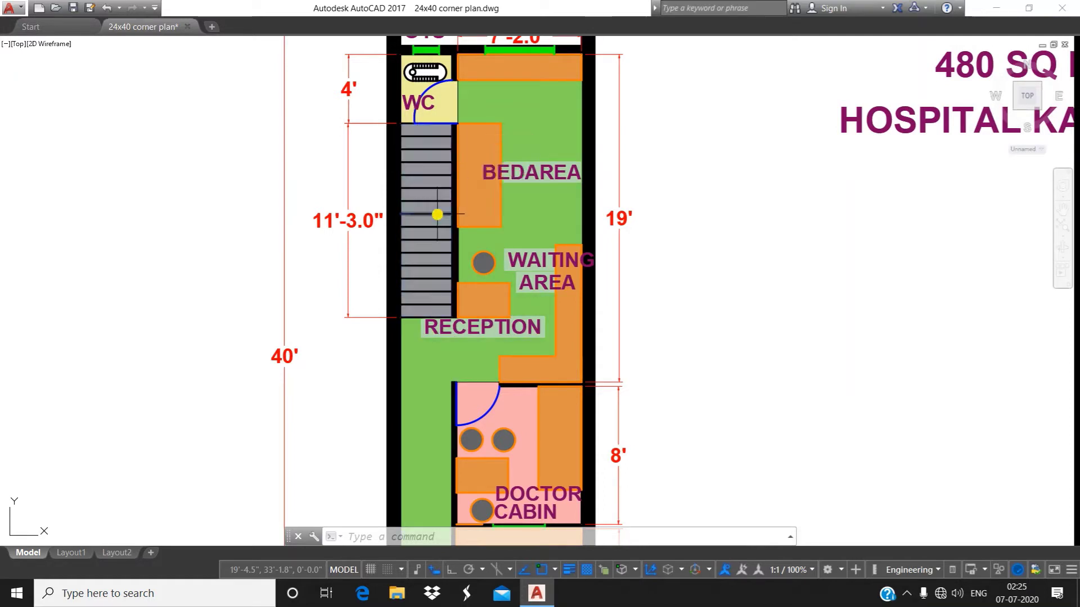
pyautogui.moveTo(441, 337); pyautogui.dragTo(426, 244, button='middle')
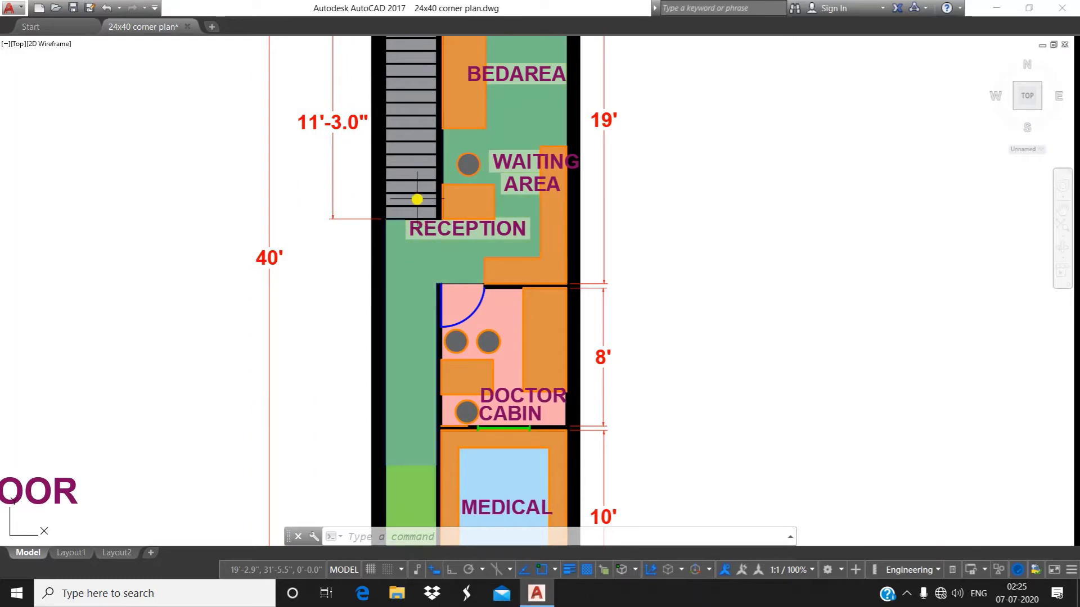
pyautogui.scroll(2, 414, 233)
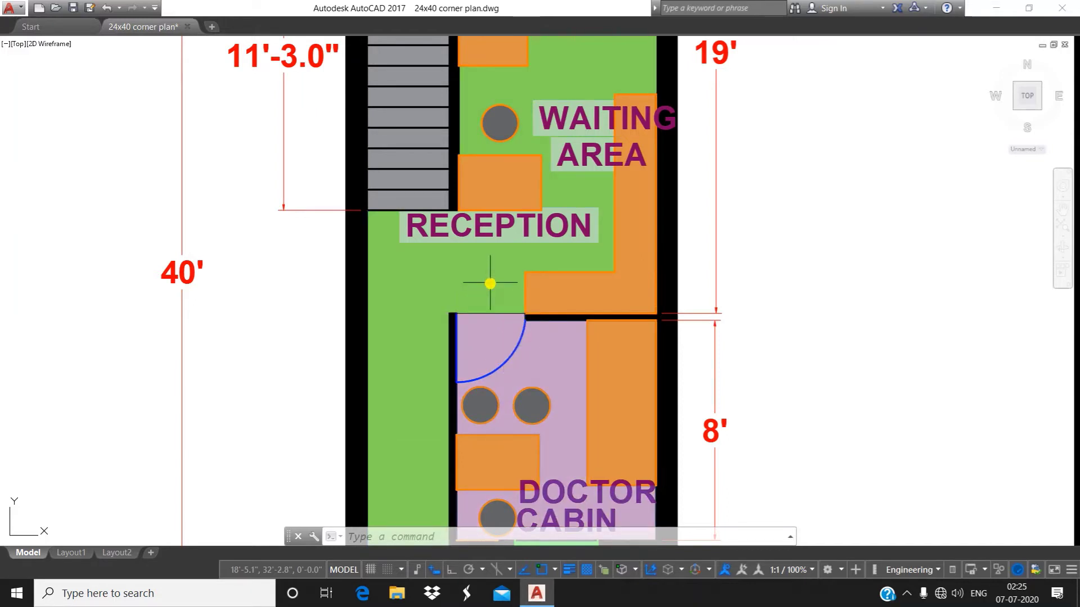
# Step: Centre the view on the Doctor Cabin's chairs, desk and counter beside the Medical room
pyautogui.moveTo(504, 333); pyautogui.dragTo(469, 225, button='middle')
pyautogui.scroll(-2, 469, 223)
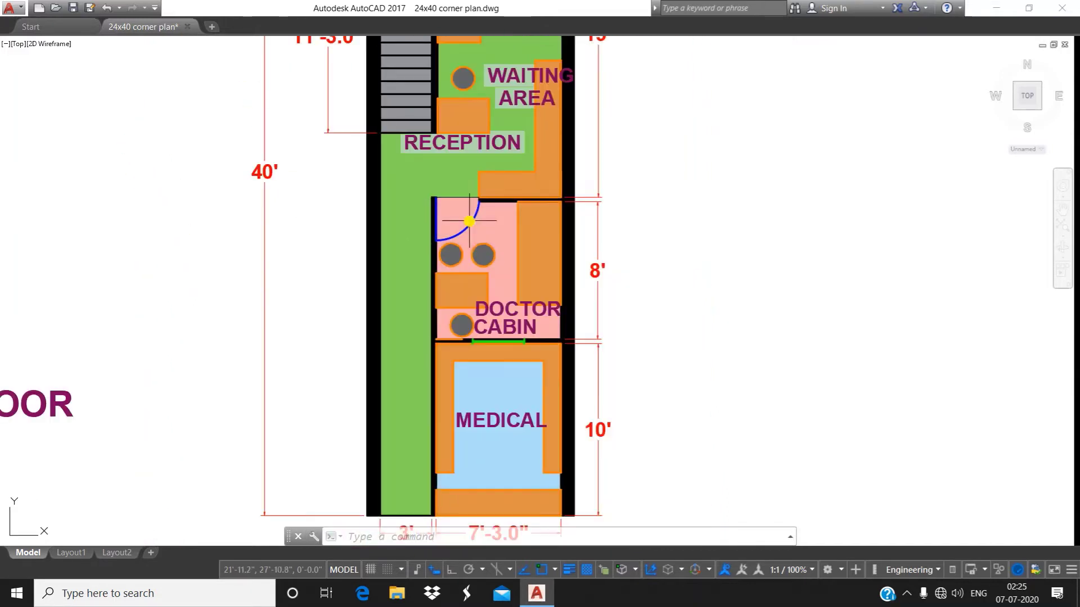
pyautogui.scroll(2, 470, 222)
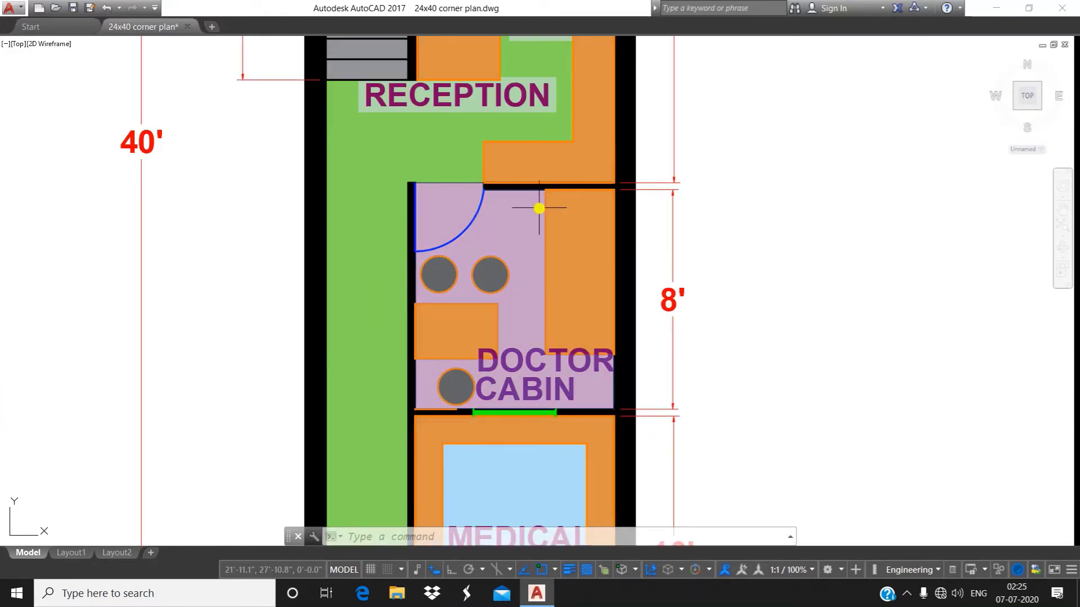
pyautogui.scroll(-2, 550, 287)
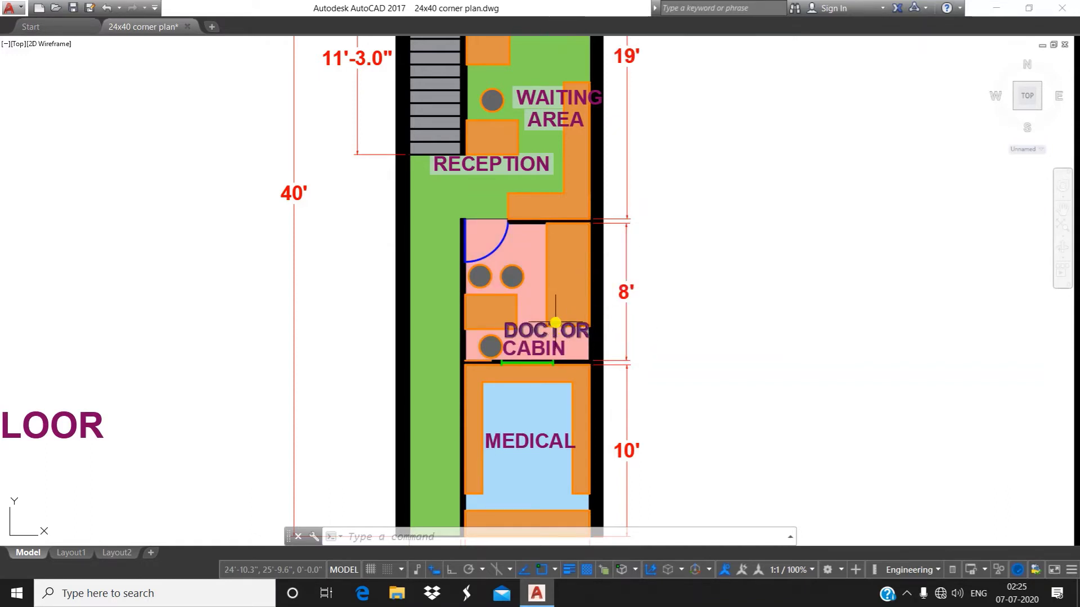
pyautogui.scroll(2, 555, 323)
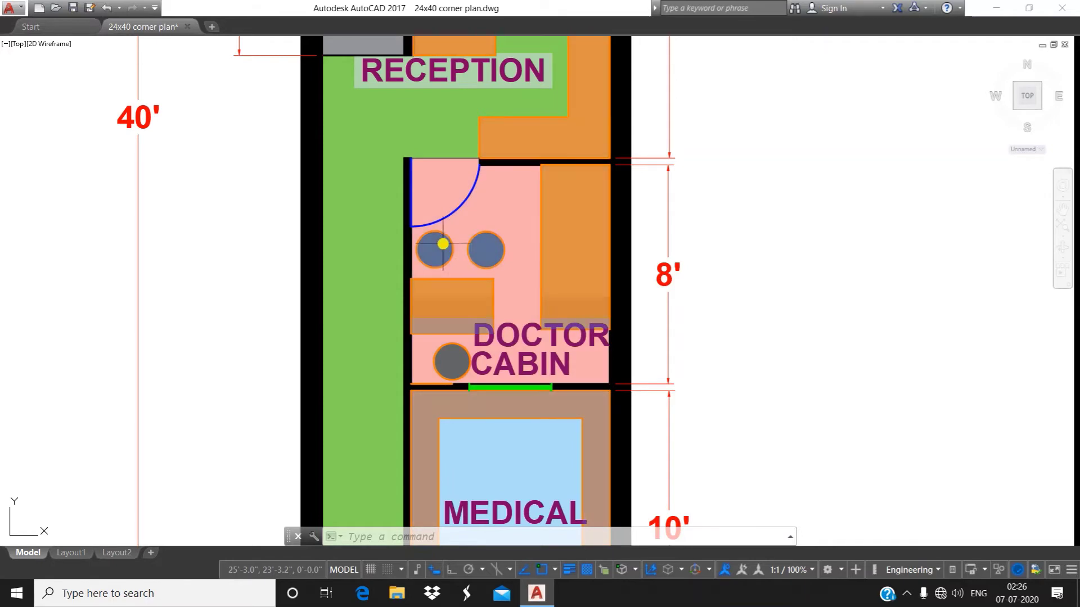
# Step: Pull back to show the WC, Bedarea, Waiting Area, Reception and the 10'-6.0" top dimension
pyautogui.moveTo(516, 194); pyautogui.dragTo(514, 222, button='middle')
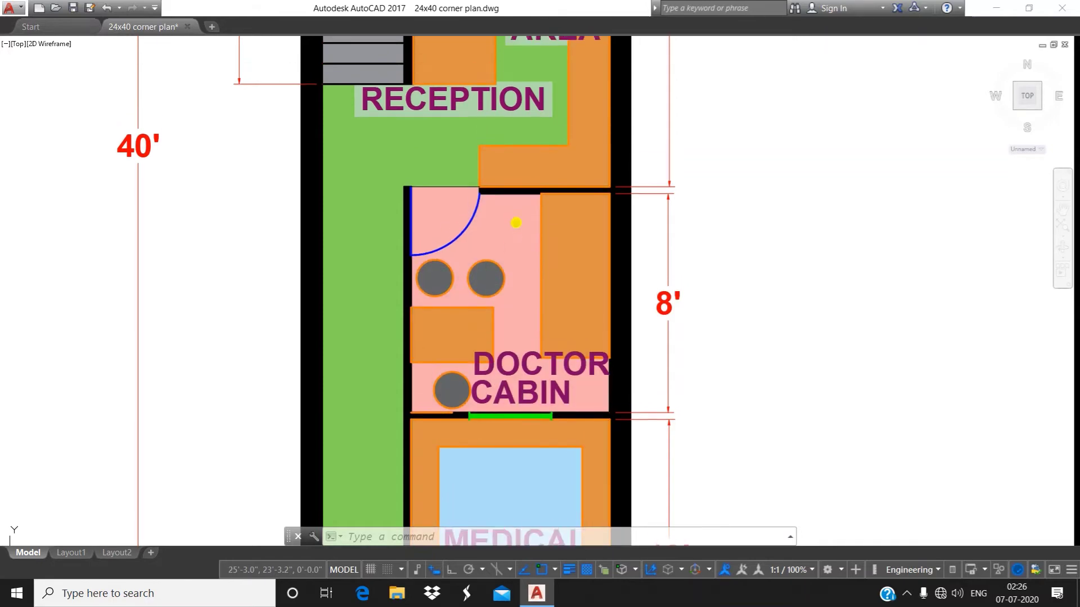
pyautogui.moveTo(483, 145); pyautogui.dragTo(492, 292, button='middle')
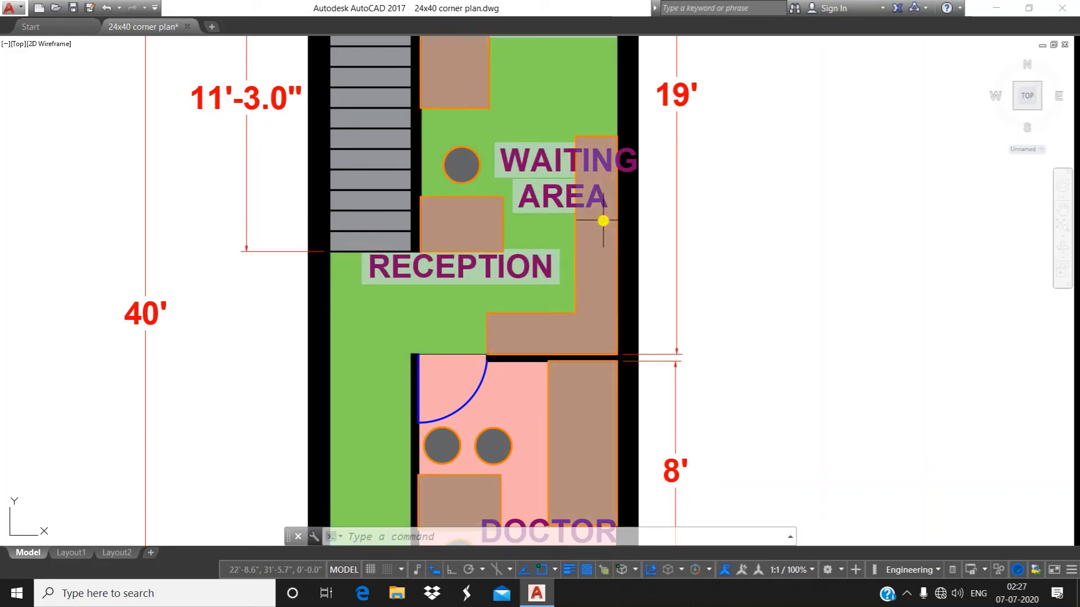
pyautogui.scroll(-3, 579, 247)
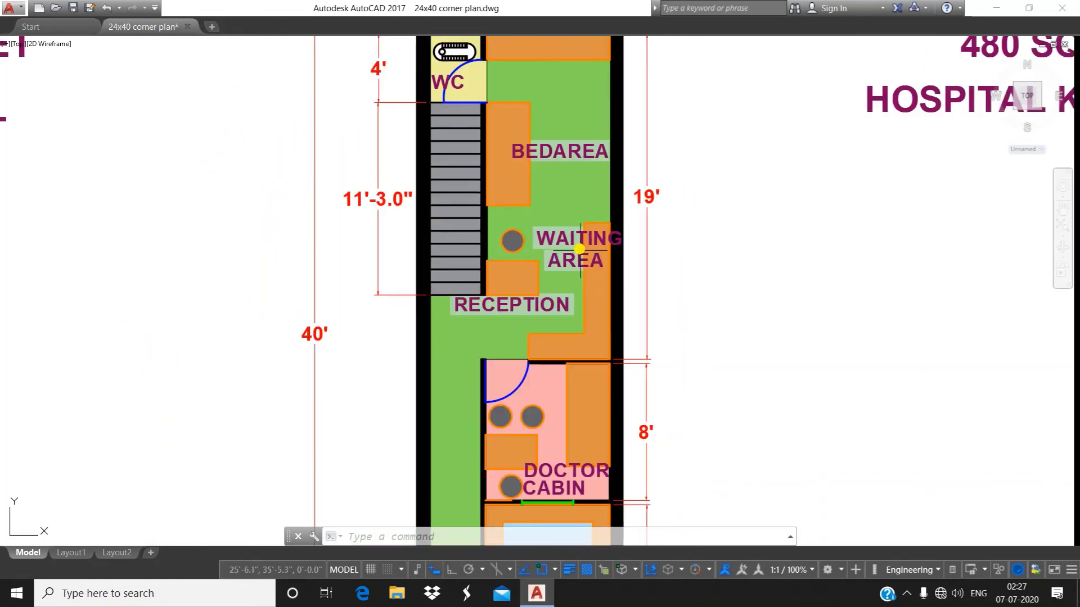
pyautogui.moveTo(580, 247); pyautogui.dragTo(571, 297, button='middle')
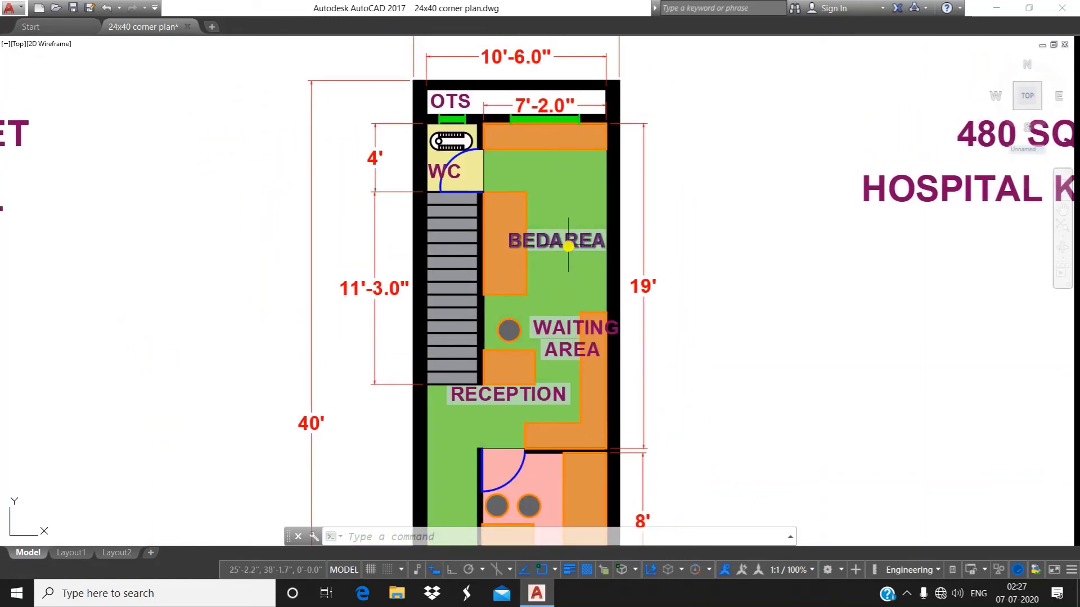
# Step: Zoom in and back out around the WC corner and green bed area
pyautogui.scroll(2, 568, 245)
pyautogui.scroll(-2, 549, 276)
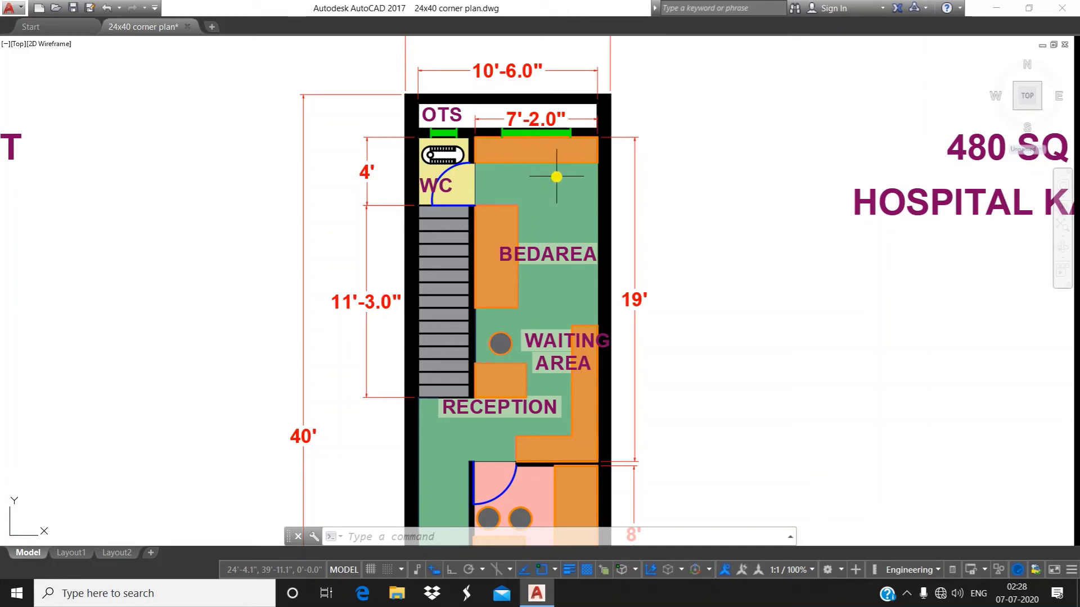
pyautogui.moveTo(546, 167)
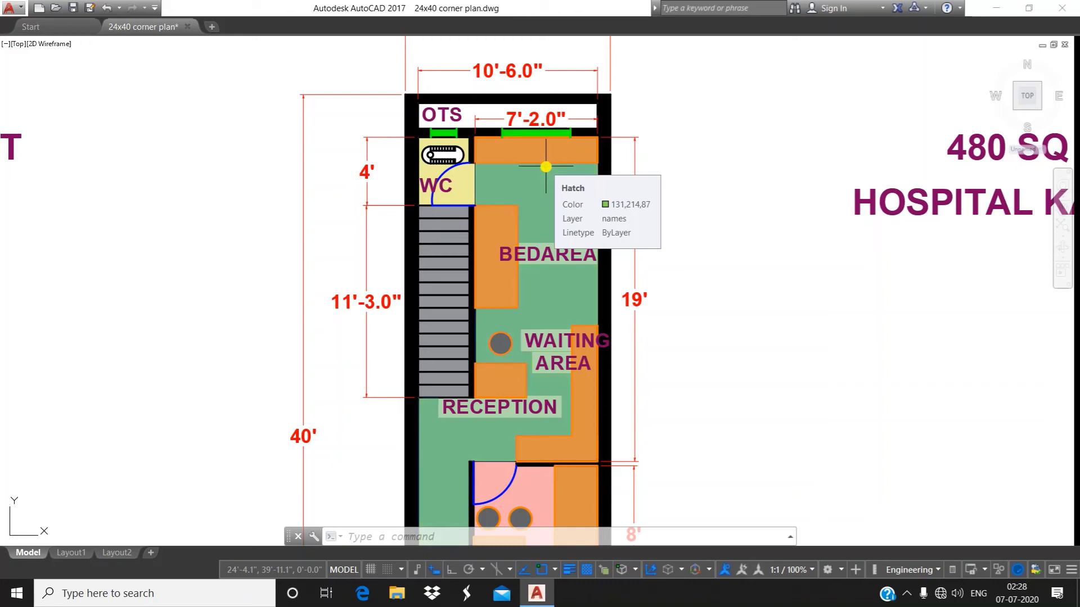
# Step: Zoom in on the pale yellow WC toilet, then out to the 480 SQ FT title
pyautogui.scroll(1, 484, 163)
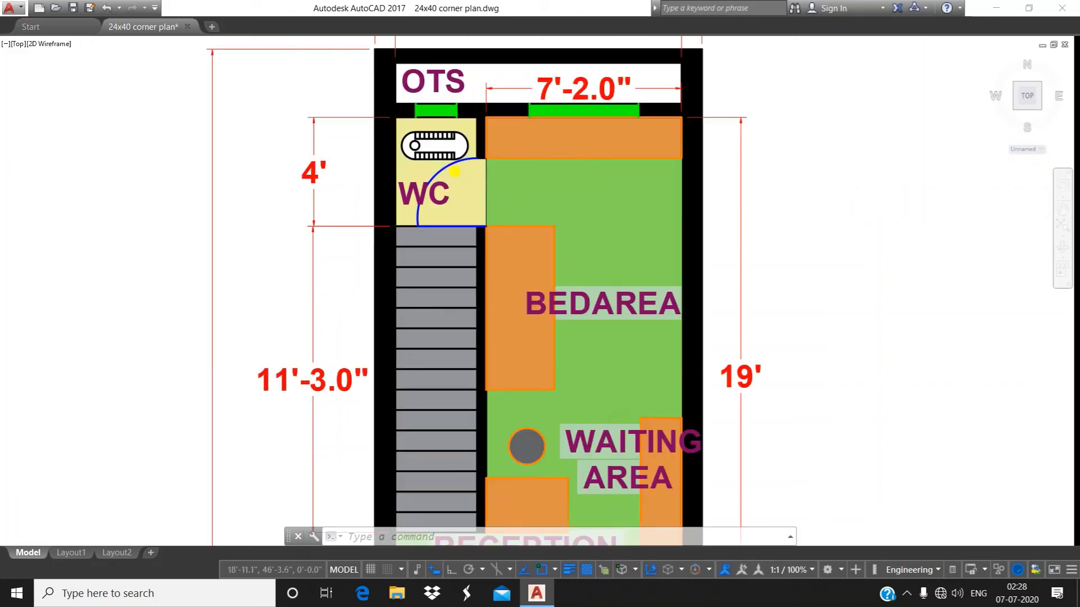
pyautogui.scroll(1, 499, 152)
pyautogui.scroll(-2, 456, 163)
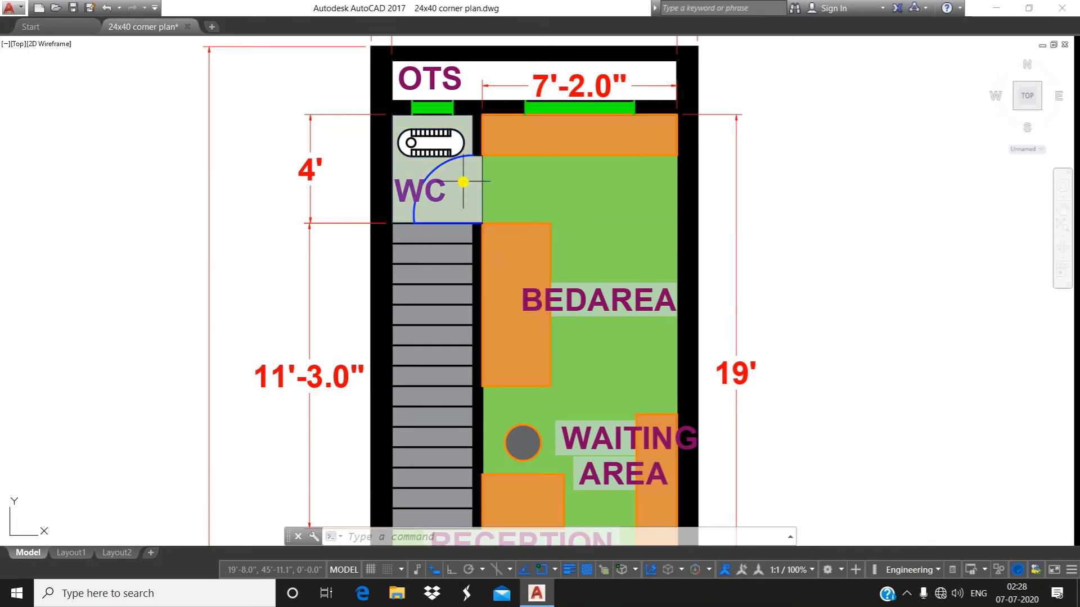
pyautogui.scroll(2, 433, 160)
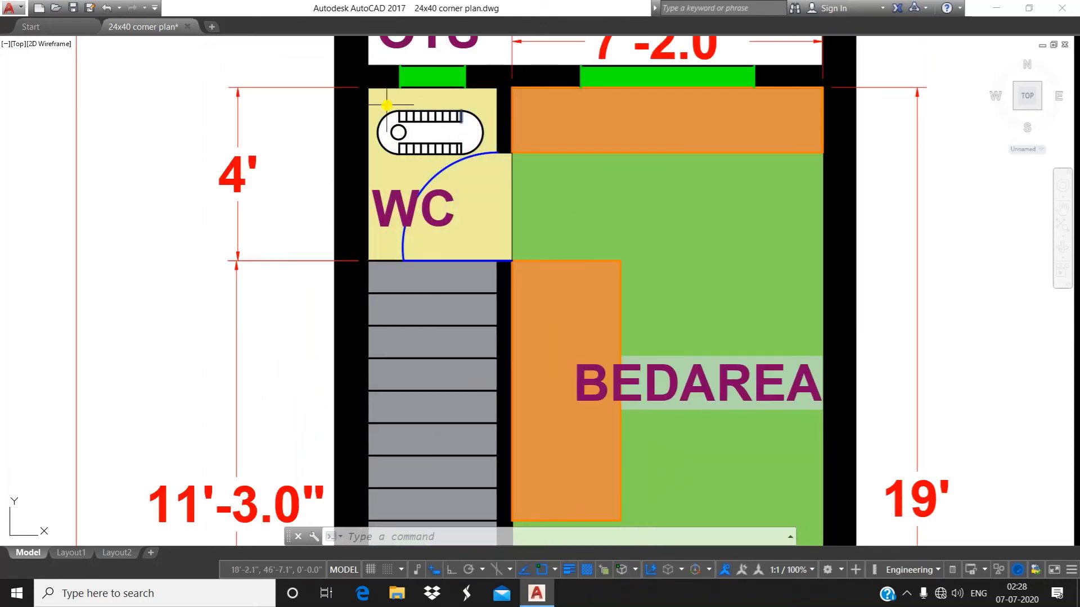
pyautogui.scroll(-2, 331, 206)
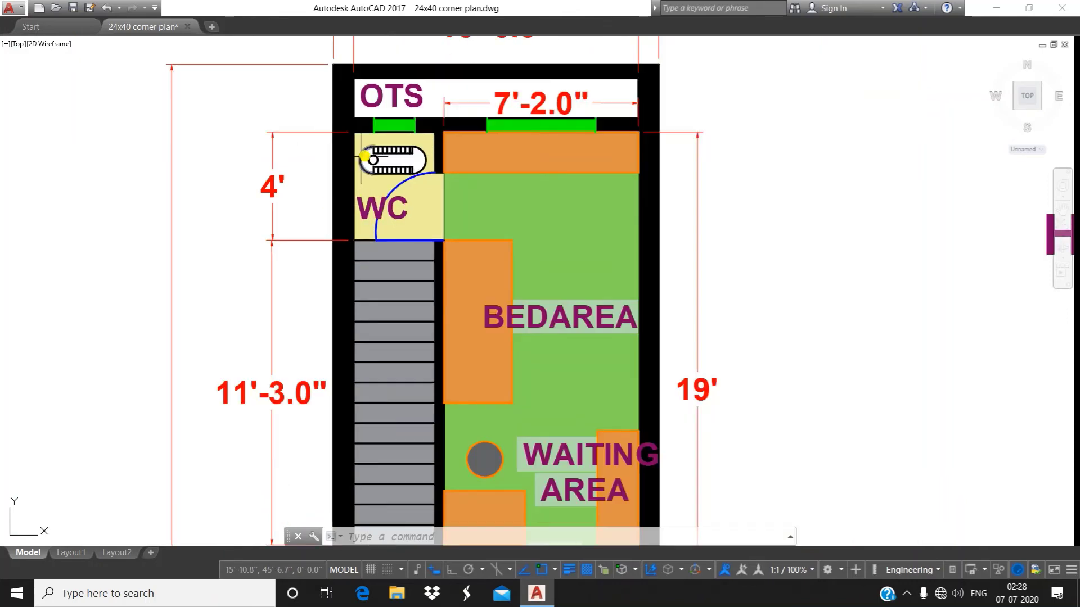
pyautogui.scroll(2, 386, 160)
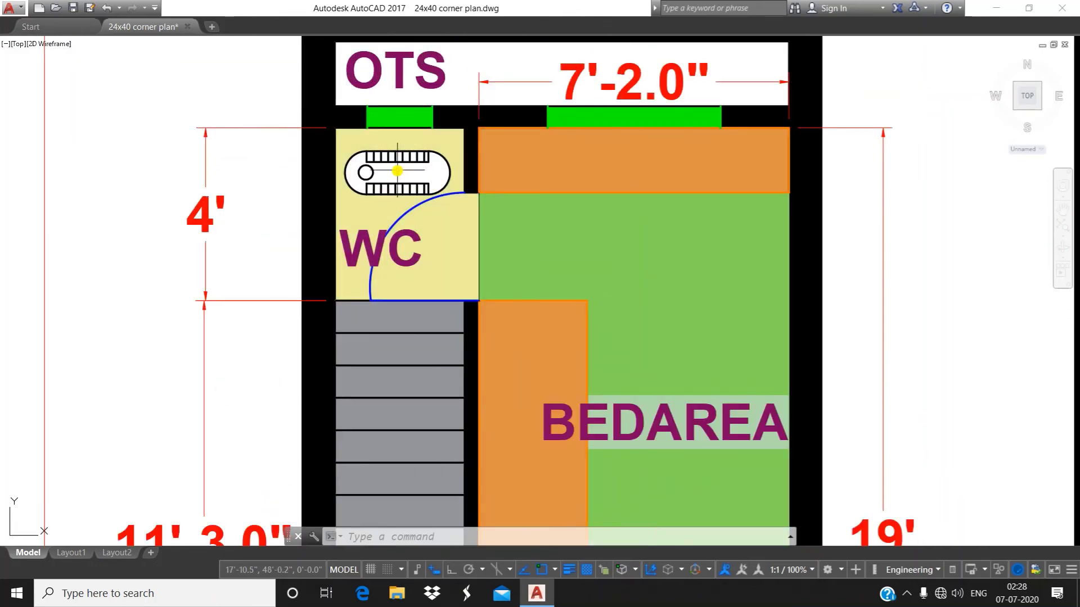
pyautogui.scroll(2, 397, 174)
pyautogui.scroll(-2, 391, 186)
pyautogui.scroll(2, 392, 176)
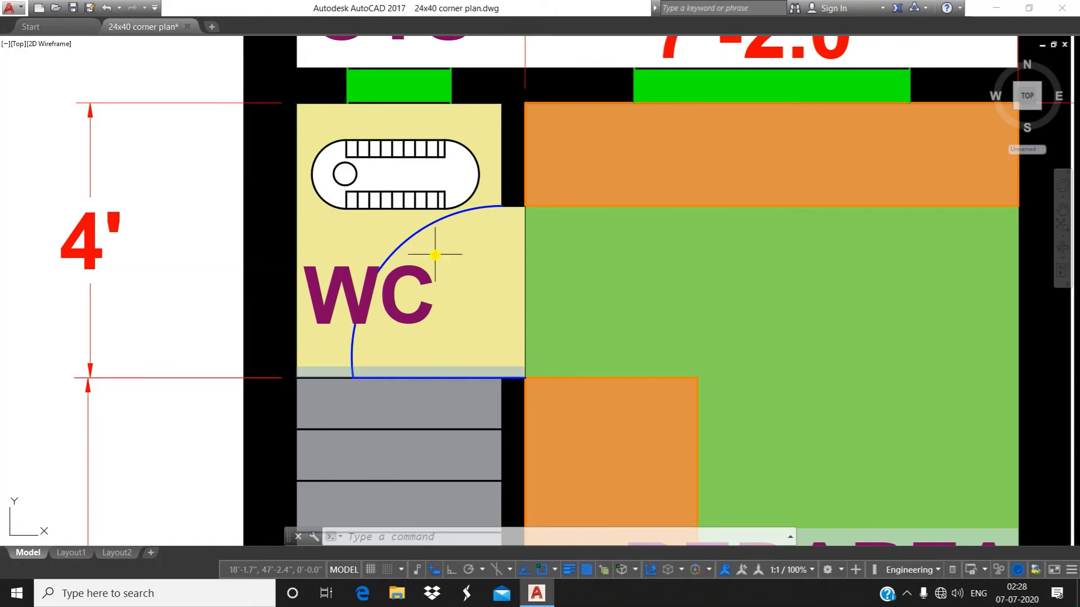
pyautogui.scroll(-2, 407, 248)
pyautogui.scroll(-2, 420, 222)
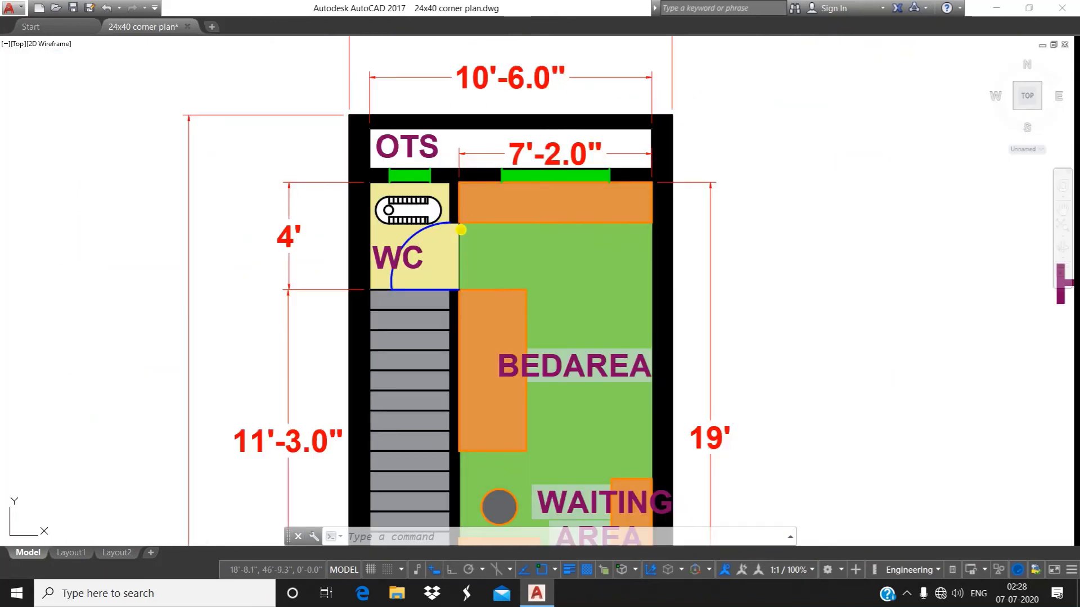
pyautogui.scroll(-2, 444, 169)
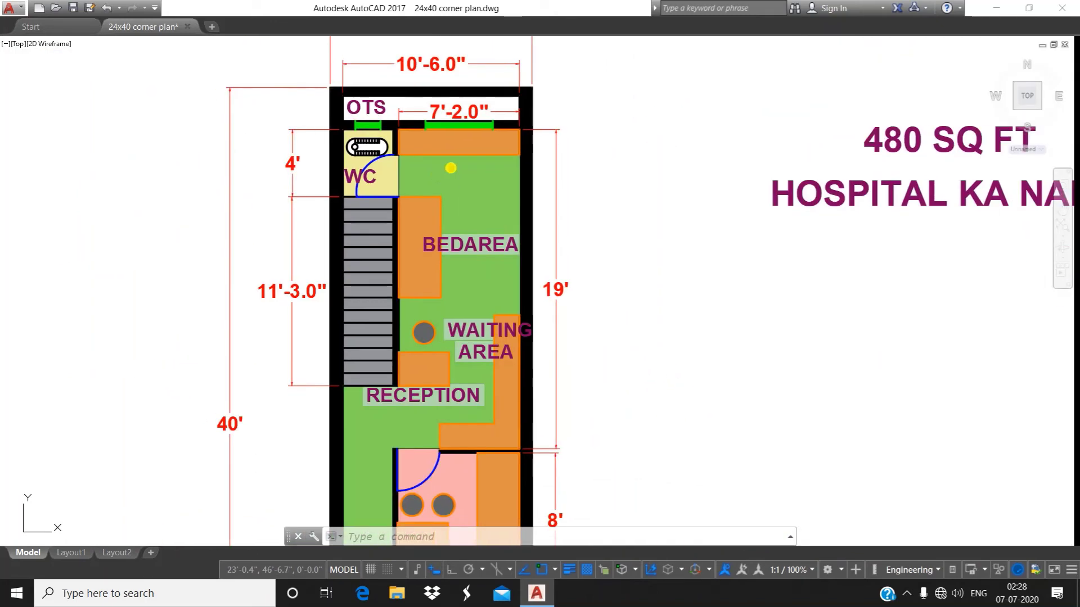
# Step: Survey the OTS and 7'-2.0" window area, then show the GROUND FLOOR and HOSPITAL KA NAKSHA titles
pyautogui.moveTo(450, 167); pyautogui.dragTo(456, 145, button='middle')
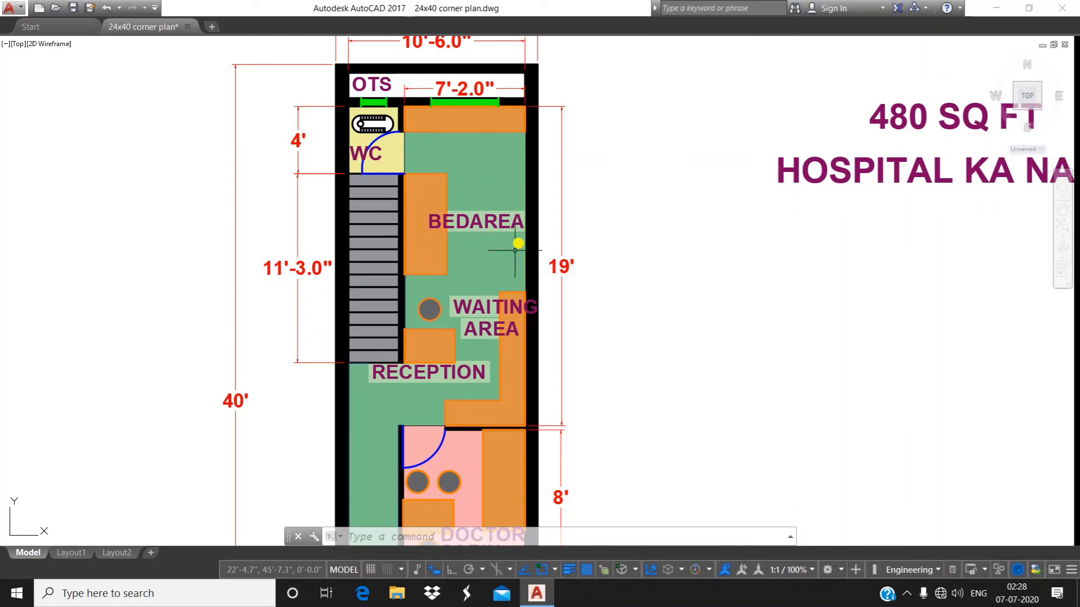
pyautogui.moveTo(450, 144); pyautogui.dragTo(461, 183, button='middle')
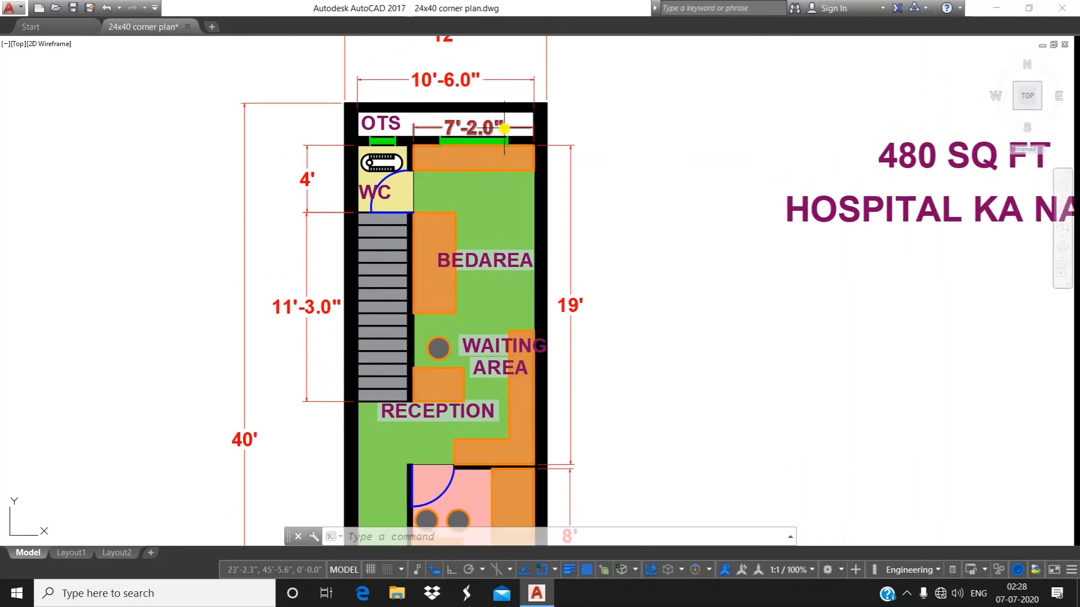
pyautogui.scroll(2, 505, 129)
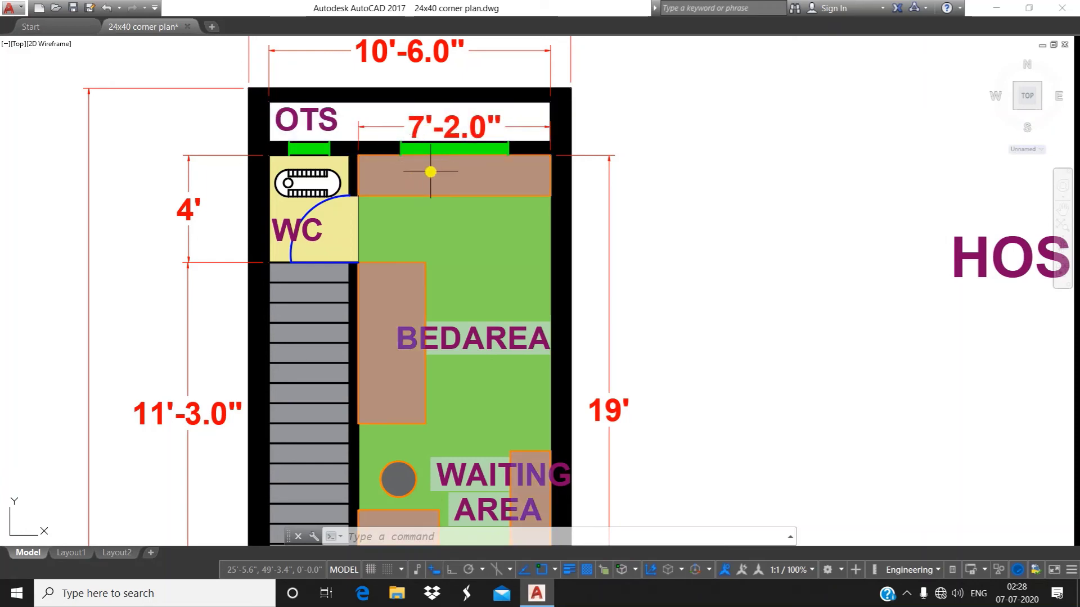
pyautogui.scroll(-1, 429, 164)
pyautogui.scroll(-1, 449, 160)
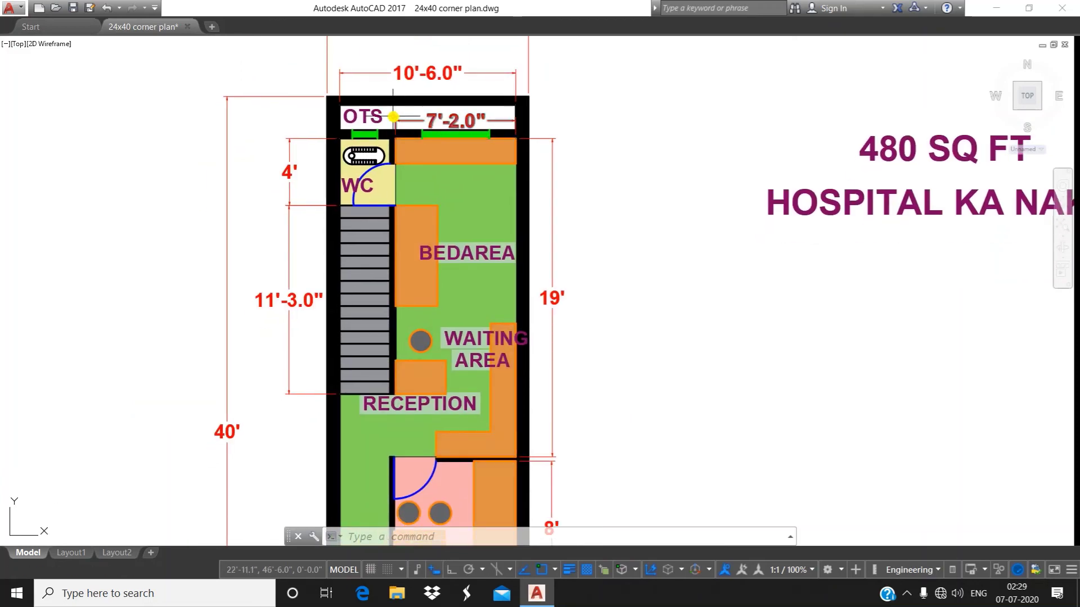
pyautogui.scroll(2, 369, 113)
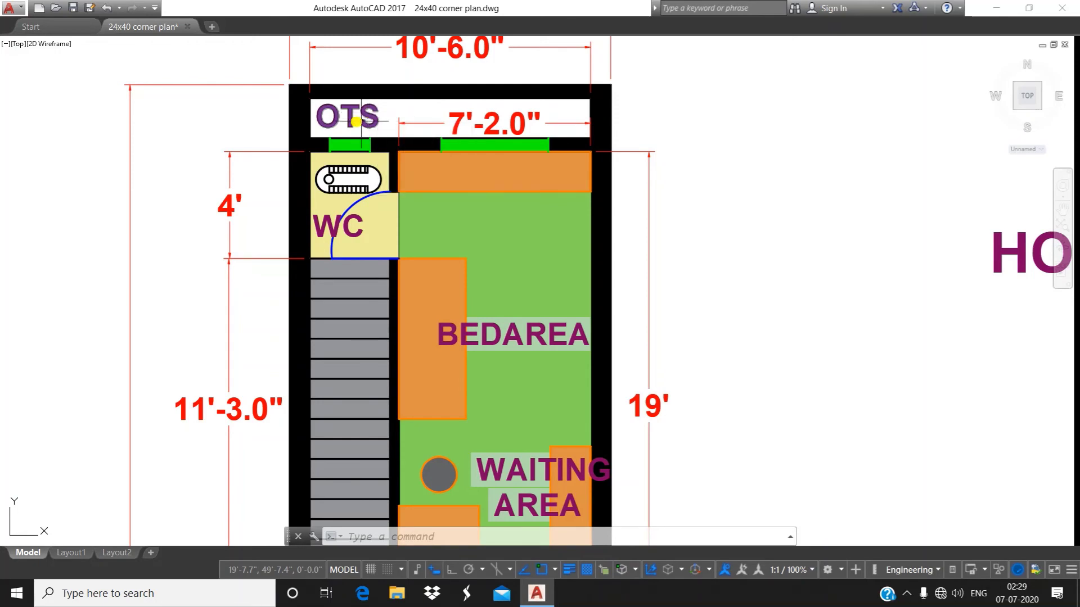
pyautogui.scroll(2, 356, 121)
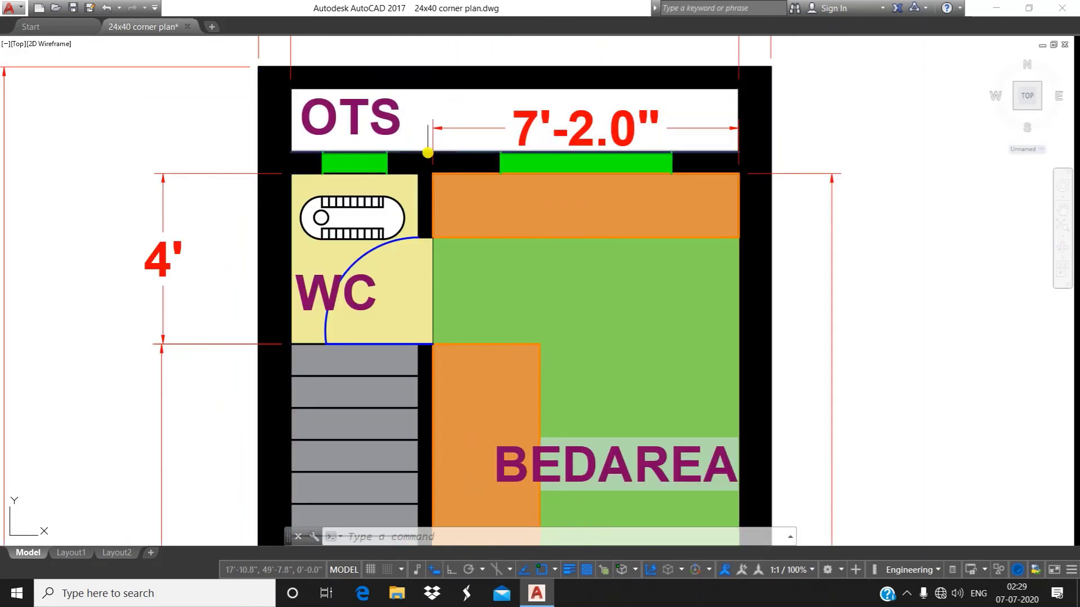
pyautogui.scroll(-2, 427, 152)
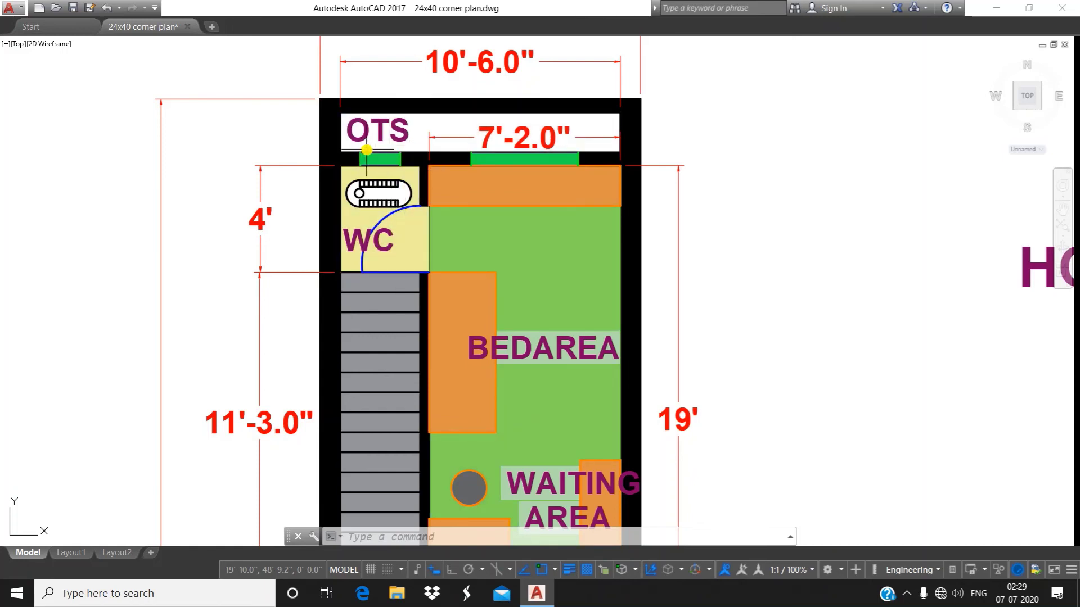
# Step: Pan down and zoom in on the Doctor Cabin and light-blue Medical room
pyautogui.scroll(-5, 373, 156)
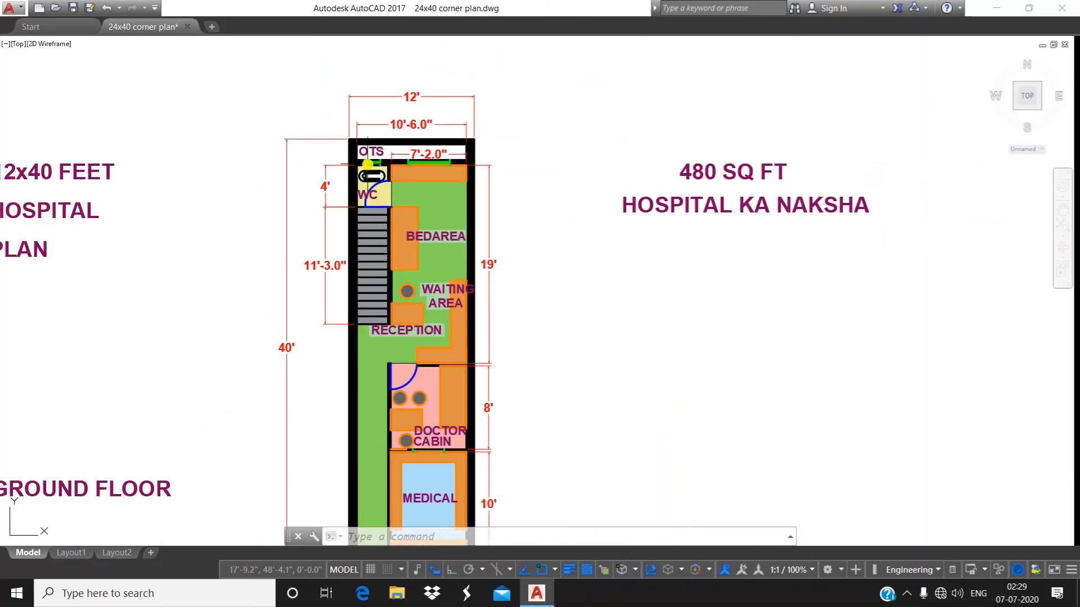
pyautogui.moveTo(409, 225)
pyautogui.mouseDown(button='middle')
pyautogui.moveTo(408, 215)
pyautogui.moveTo(530, 151)
pyautogui.mouseUp(button='middle')
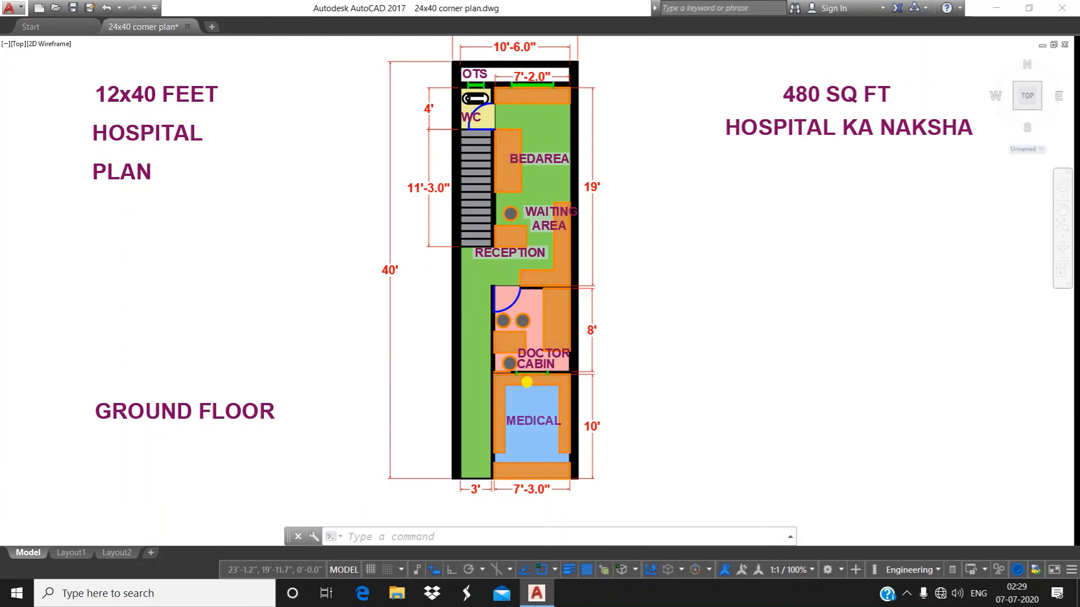
pyautogui.scroll(2, 543, 397)
pyautogui.moveTo(550, 404); pyautogui.dragTo(541, 273, button='middle')
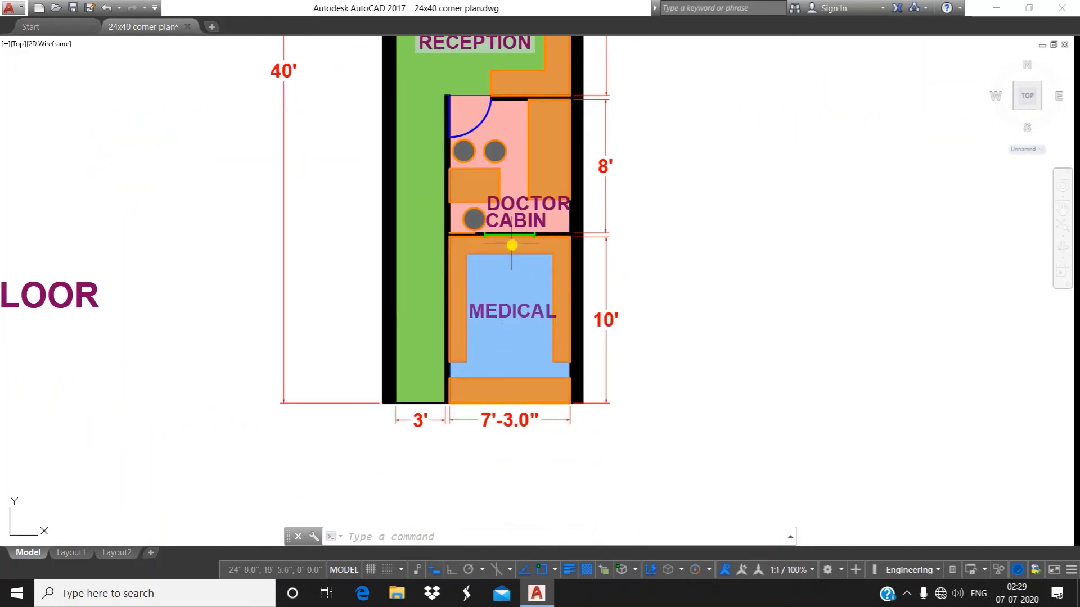
pyautogui.scroll(4, 527, 235)
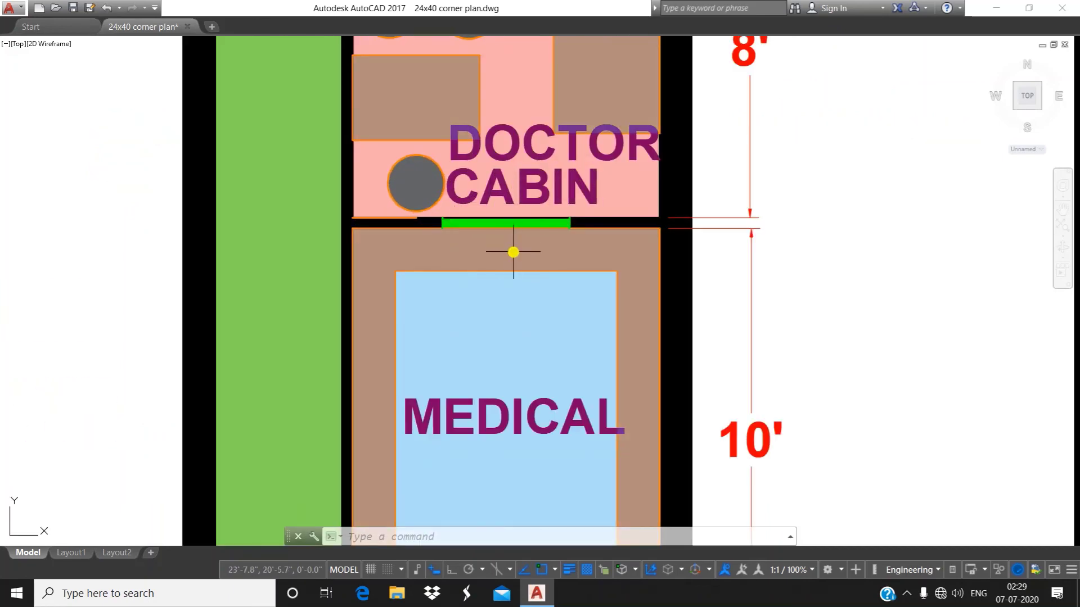
pyautogui.scroll(-2, 517, 247)
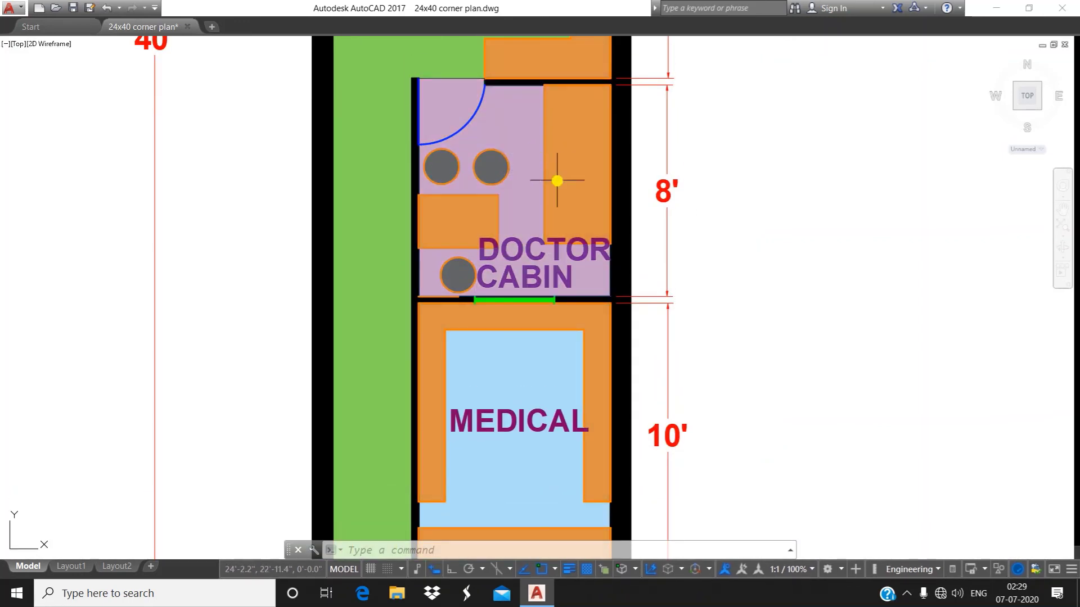
pyautogui.scroll(2, 520, 241)
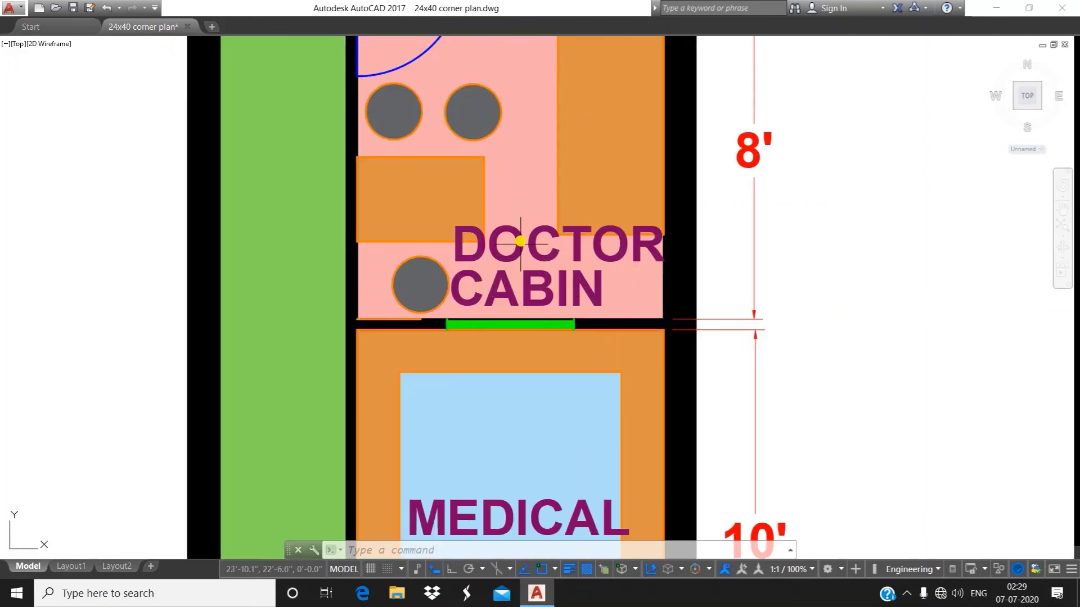
pyautogui.scroll(-2, 555, 197)
# Step: Recentre on the Doctor Cabin and Medical room, then zoom back out slightly
pyautogui.moveTo(501, 193)
pyautogui.mouseDown(button='middle')
pyautogui.moveTo(517, 170)
pyautogui.moveTo(559, 186)
pyautogui.moveTo(535, 159)
pyautogui.mouseUp(button='middle')
pyautogui.scroll(2, 453, 171)
pyautogui.scroll(-2, 562, 168)
pyautogui.scroll(2, 523, 169)
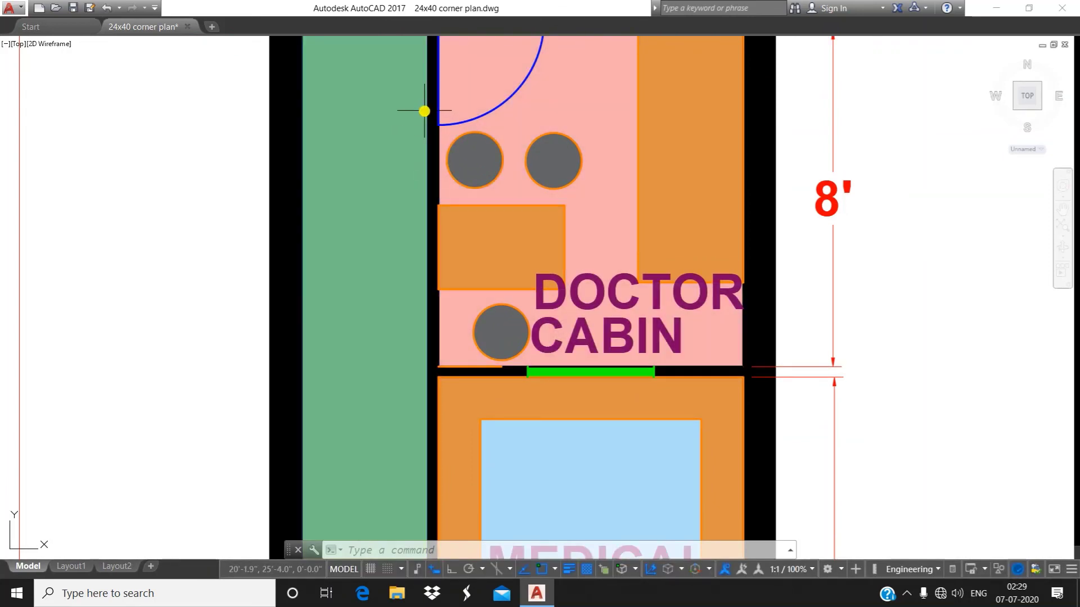
pyautogui.scroll(-2, 423, 251)
pyautogui.scroll(-2, 495, 144)
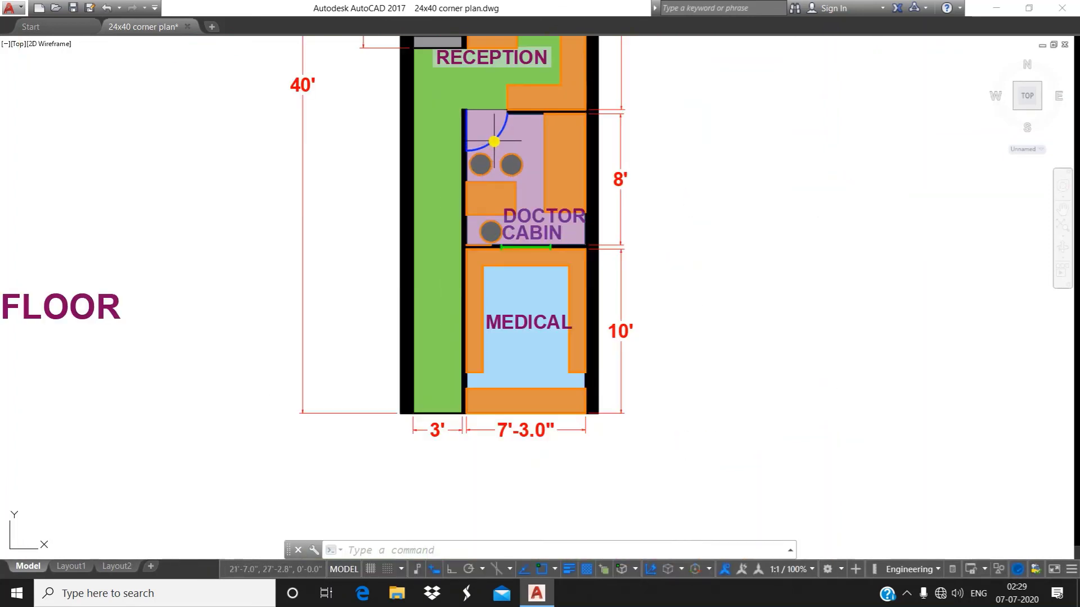
# Step: Zoom All to fit the full 40' hospital plan and titles, nudging it slightly upward
pyautogui.write('z')
pyautogui.press('Return')
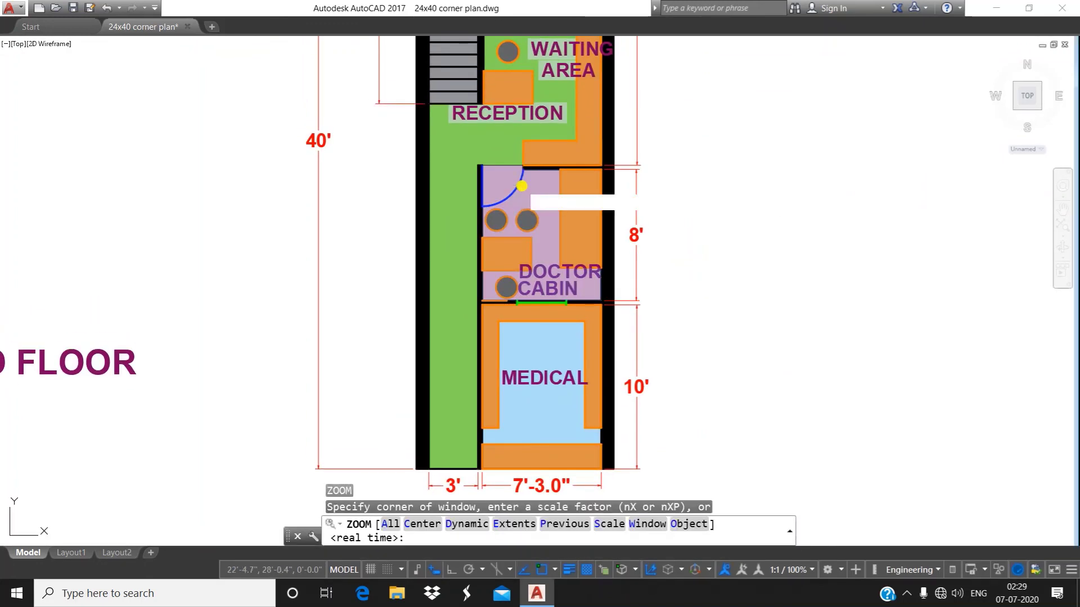
pyautogui.scroll(-1, 541, 192)
pyautogui.write('a')
pyautogui.press('Return')
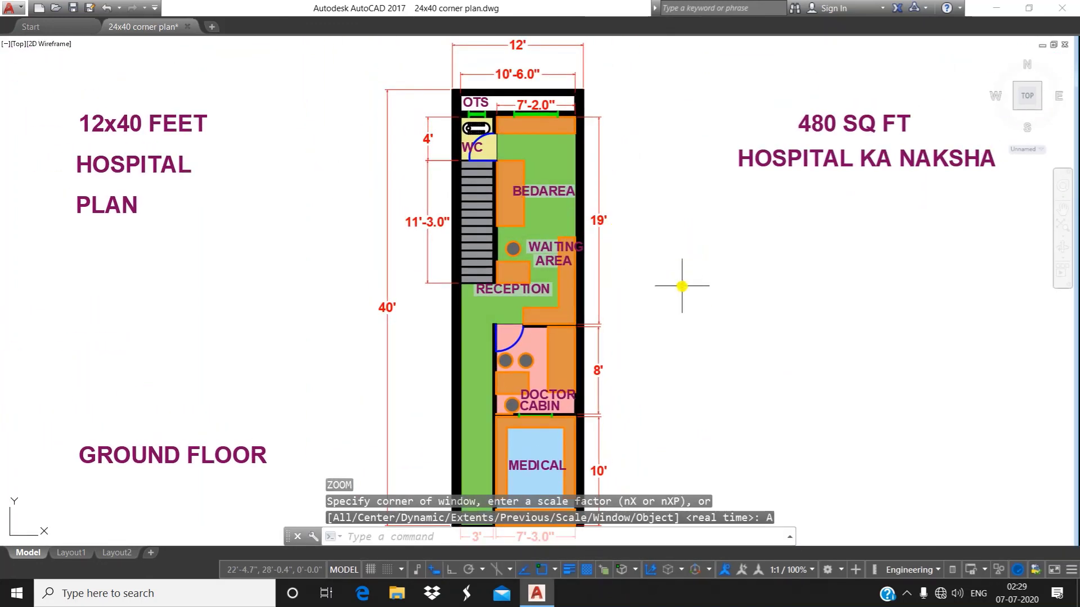
pyautogui.moveTo(682, 286); pyautogui.dragTo(681, 269, button='middle')
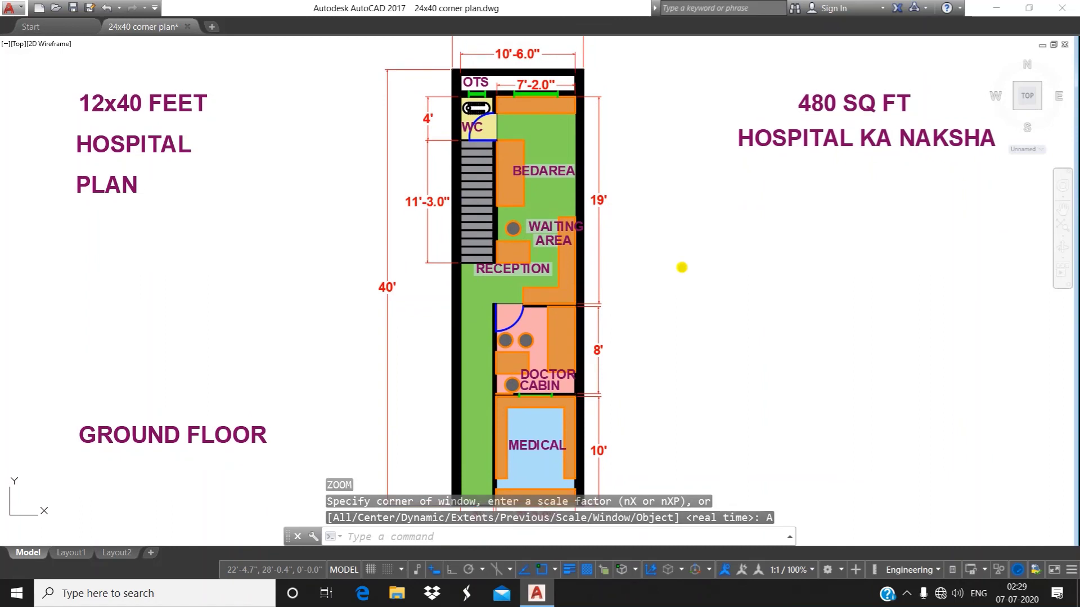